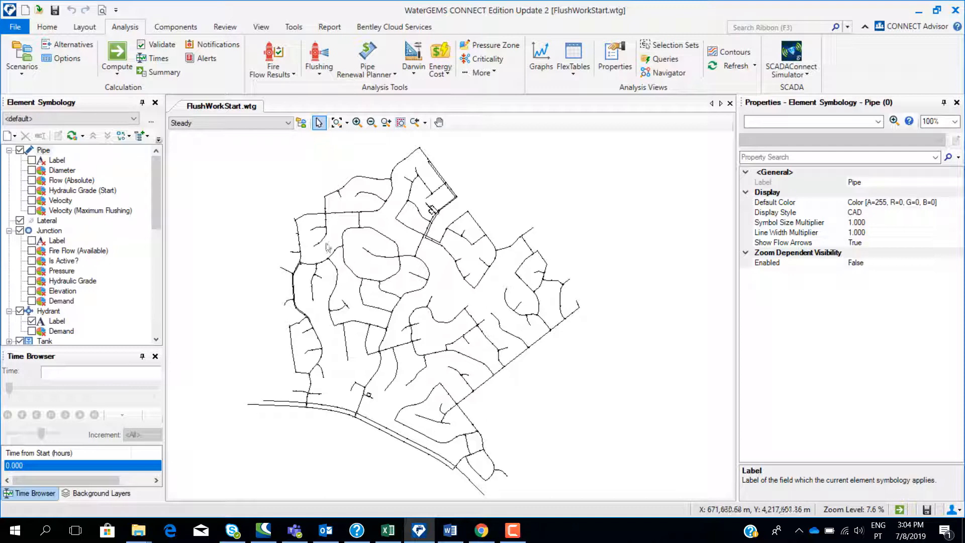
Inspect hydrants H-96, H-87 and H-86 and their positions in the pipe network
scroll(335, 248, up, 5)
scroll(352, 226, up, 5)
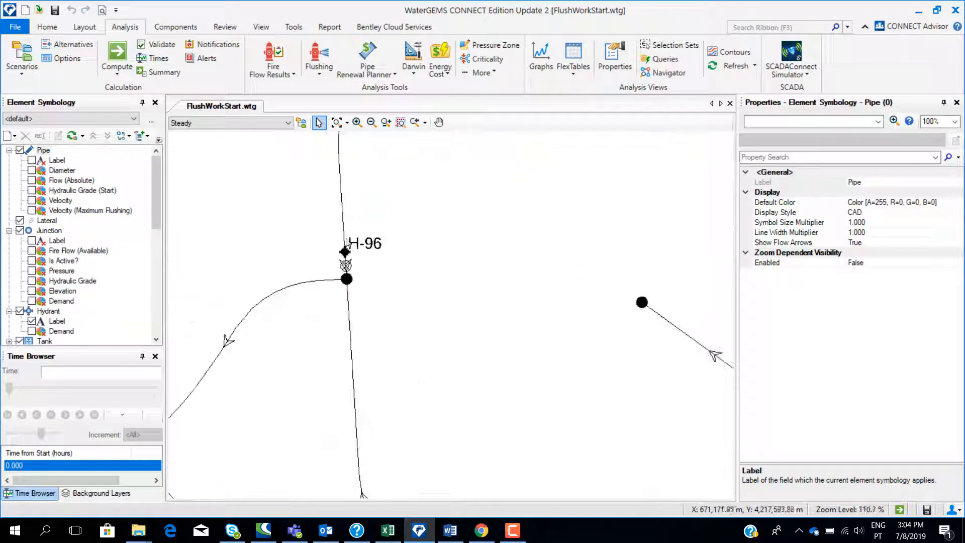
click(343, 298)
drag(351, 318, 415, 246)
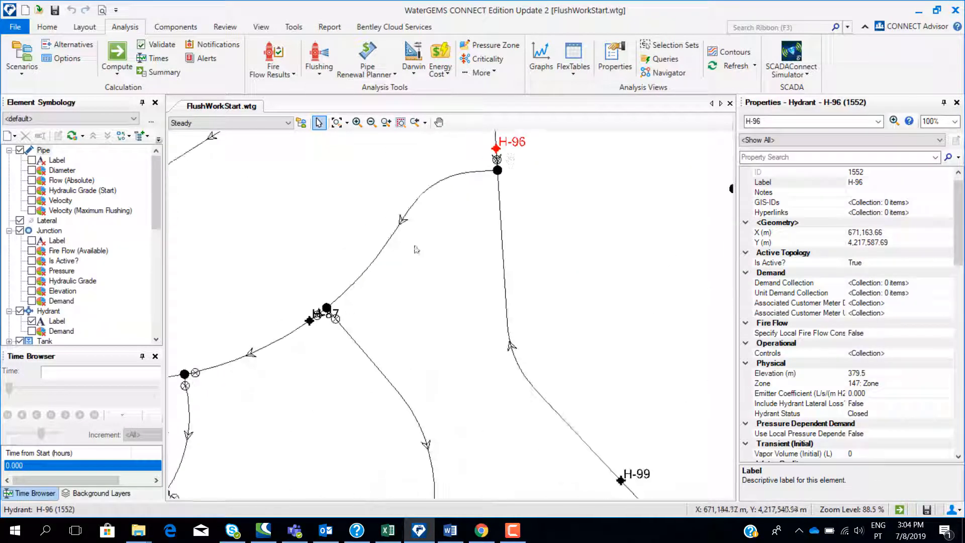
scroll(307, 340, up, 4)
click(311, 287)
scroll(267, 326, down, 3)
scroll(269, 329, down, 1)
drag(269, 329, 489, 176)
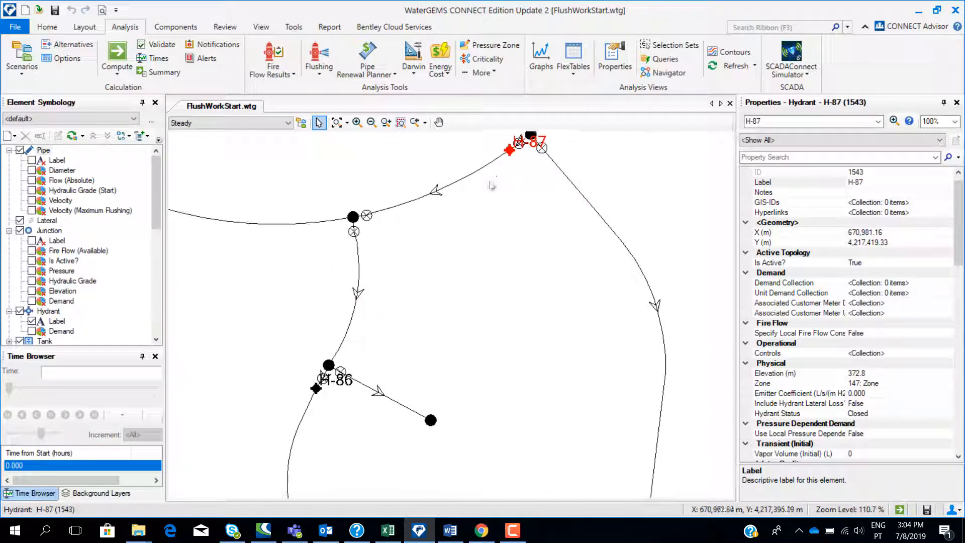
click(315, 389)
scroll(302, 354, down, 10)
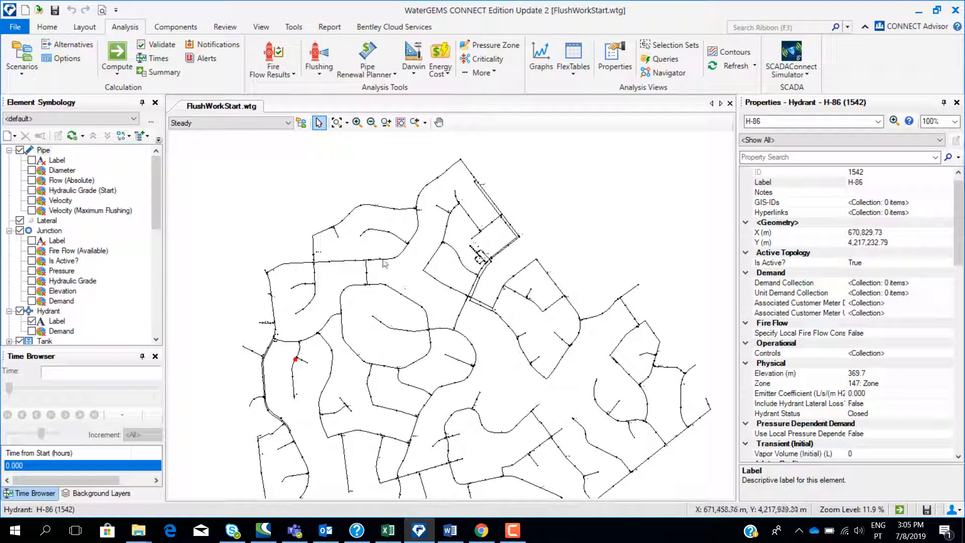
drag(559, 265, 520, 177)
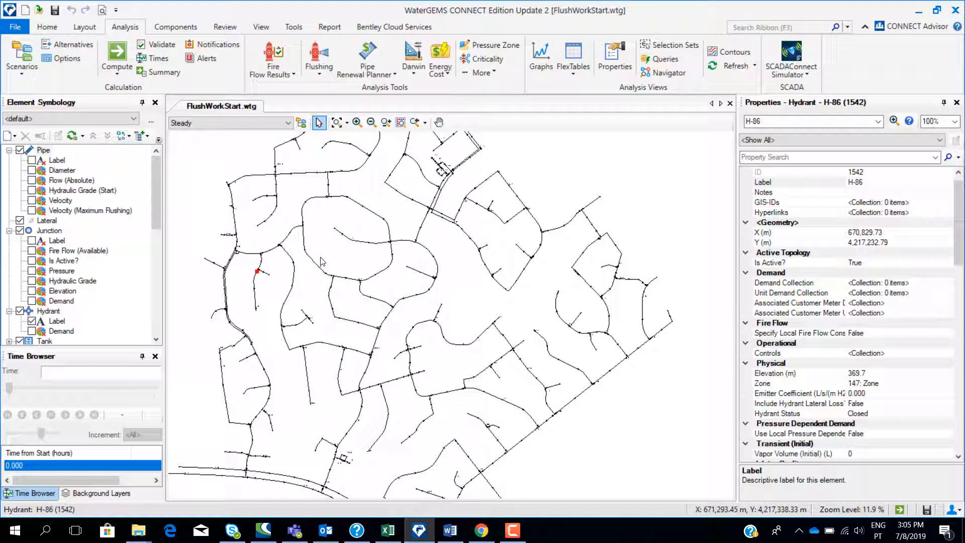
scroll(312, 272, down, 1)
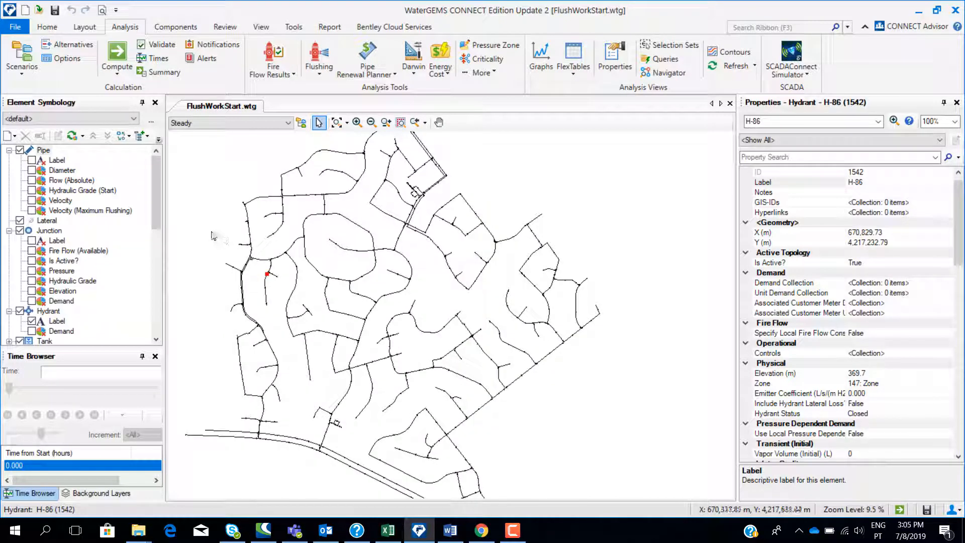
Open the flushing study and set the representative scenario of the Base Flushing area to Steady
click(223, 256)
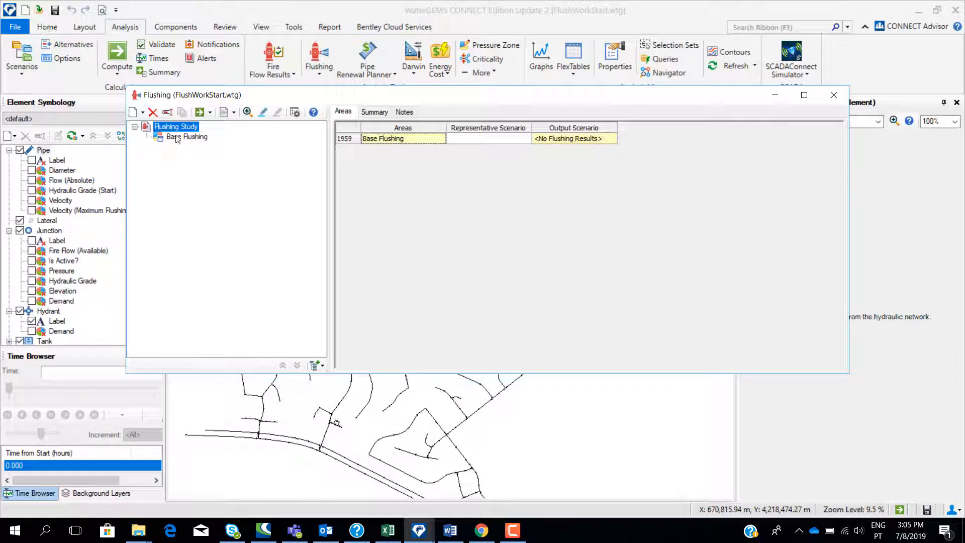
click(480, 139)
click(525, 139)
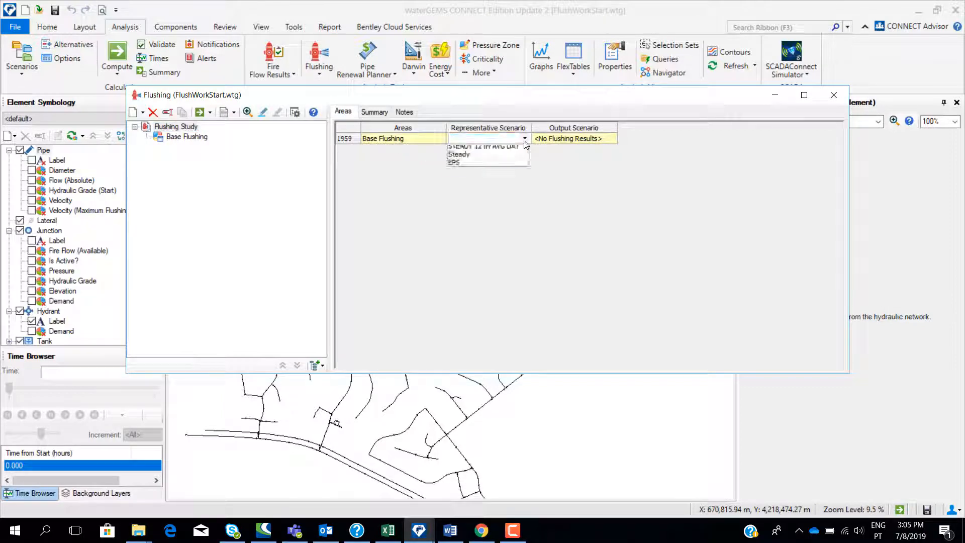
click(505, 159)
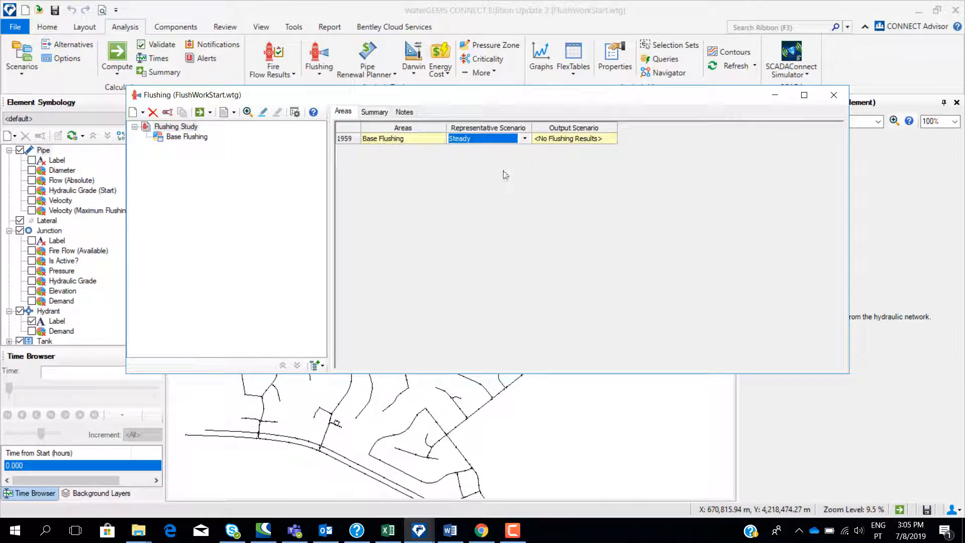
Set the target velocity of the Base Flushing area to 0.9 m/s
click(186, 142)
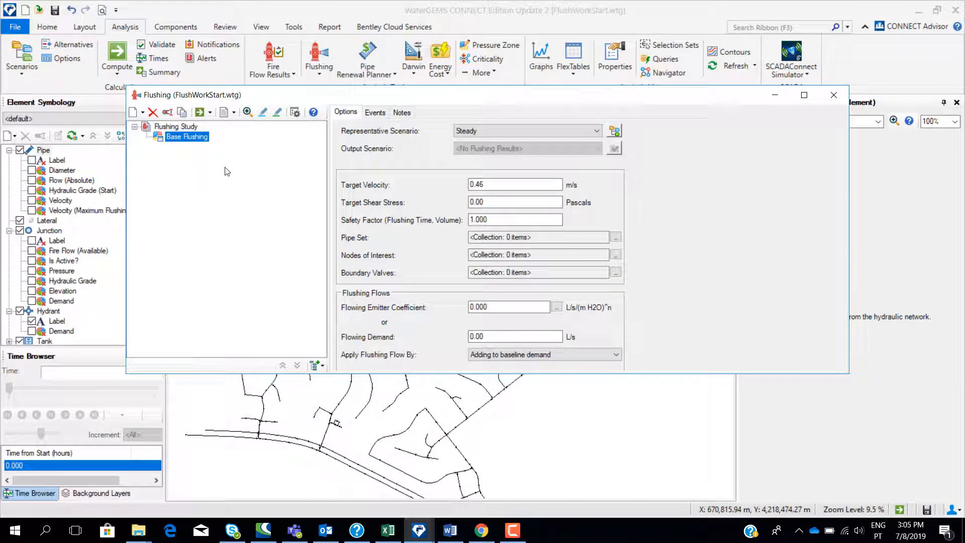
click(490, 185)
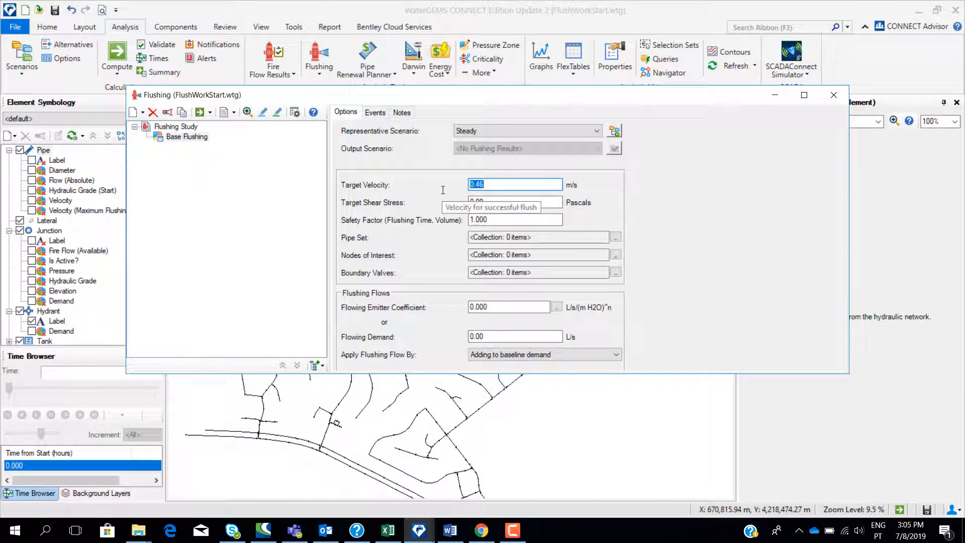
text(0.9)
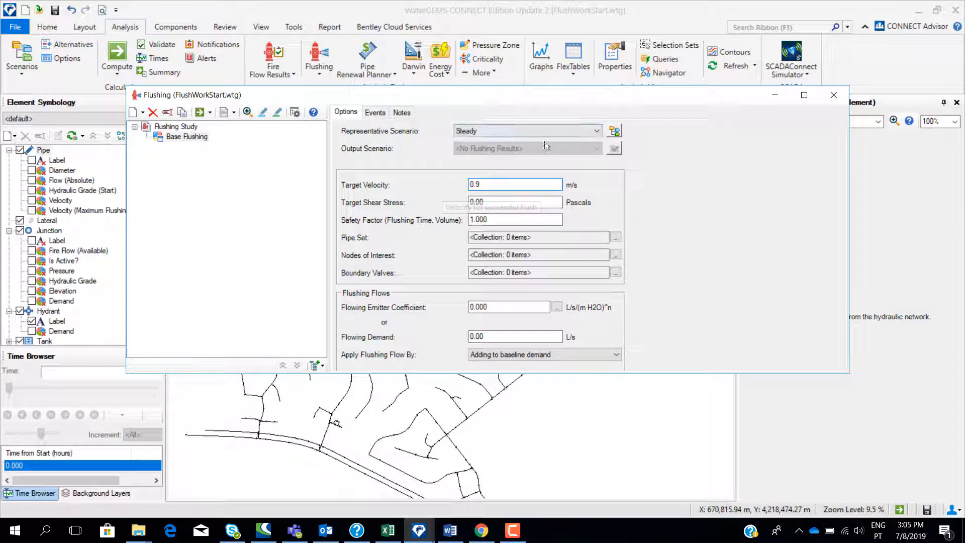
Fill the Base Flushing pipe set with all pipes in the network using a network query
click(539, 240)
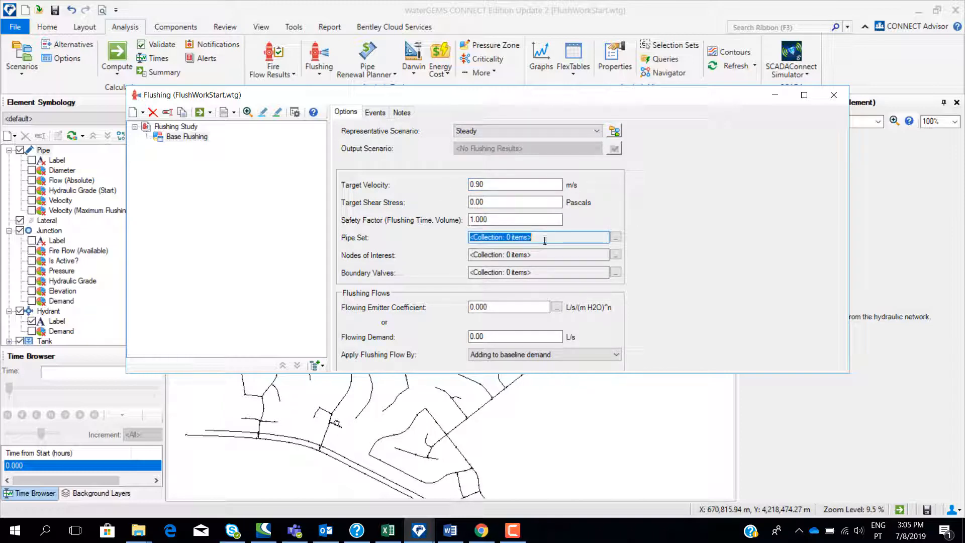
click(615, 239)
click(393, 164)
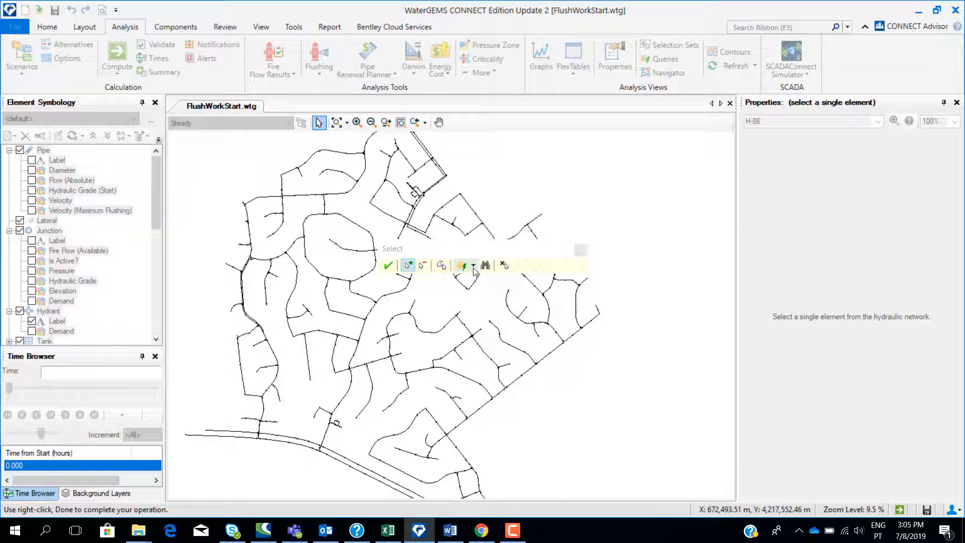
click(473, 266)
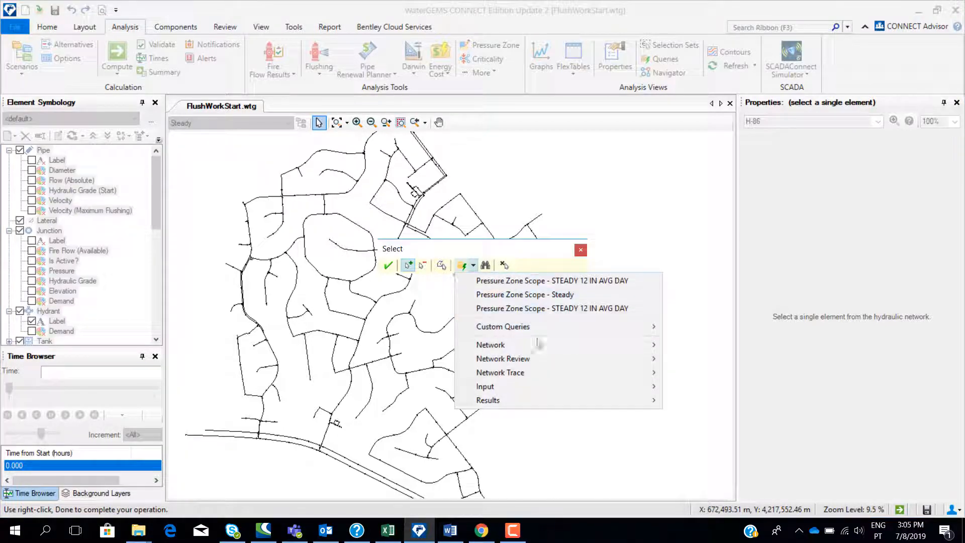
mouse_move(577, 345)
click(696, 345)
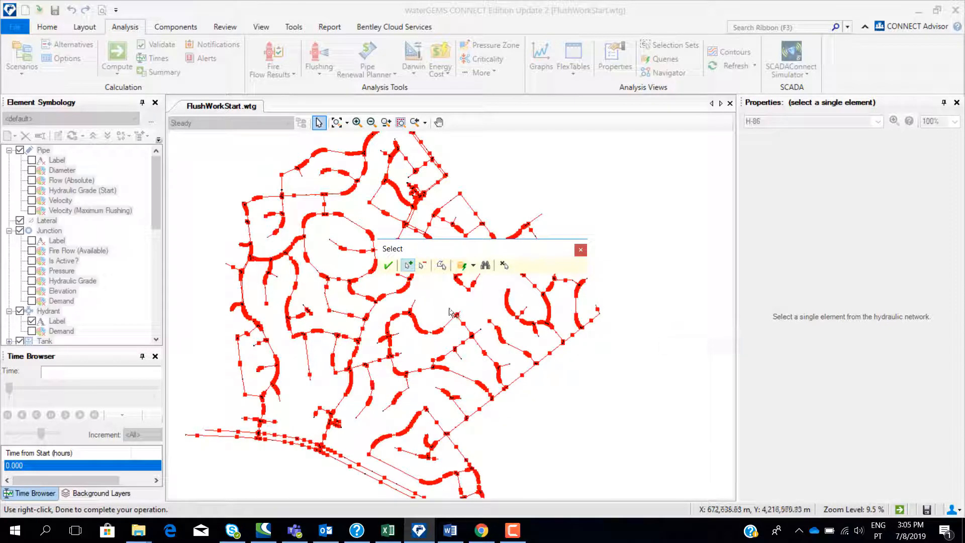
click(388, 266)
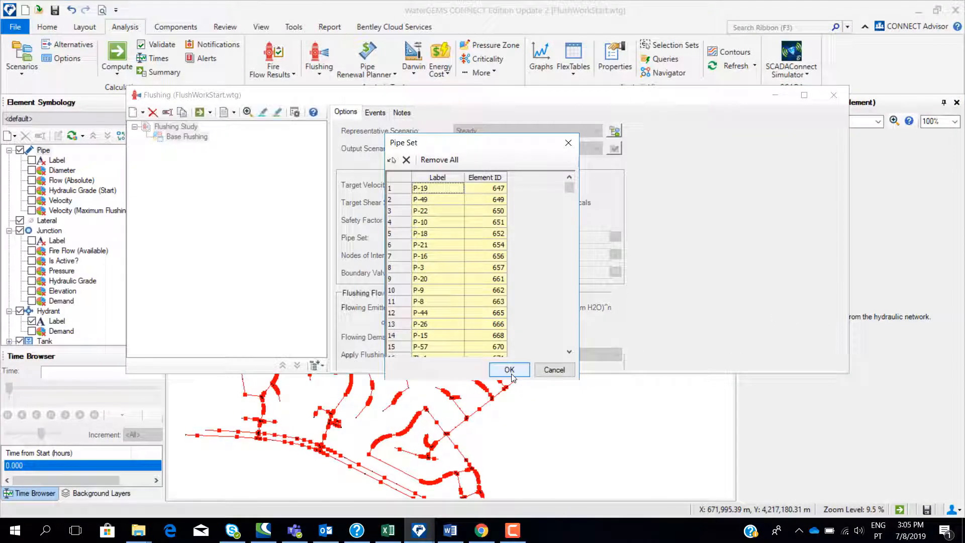
click(509, 369)
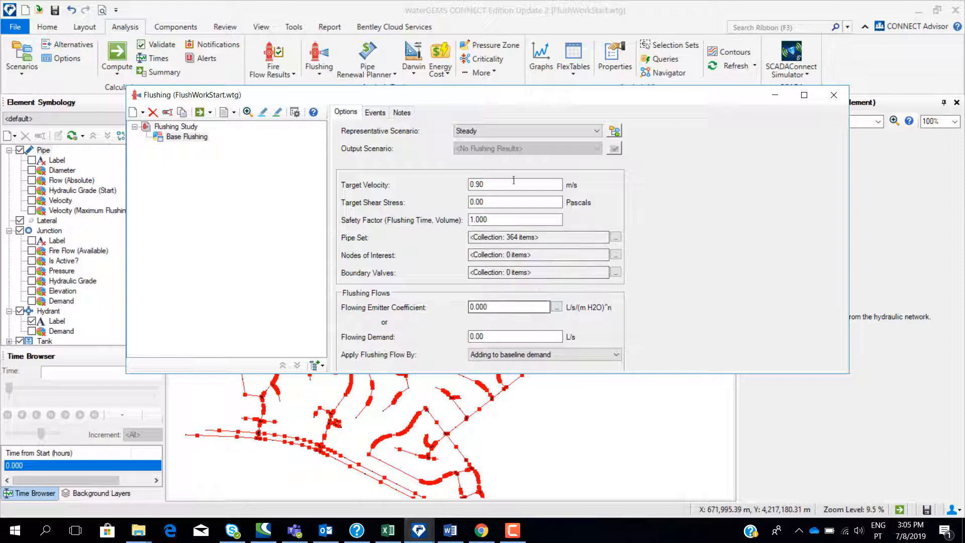
Set the flowing emitter coefficient of Base Flushing to 12.04 L/s/(m H2O)^n
drag(472, 99, 443, 54)
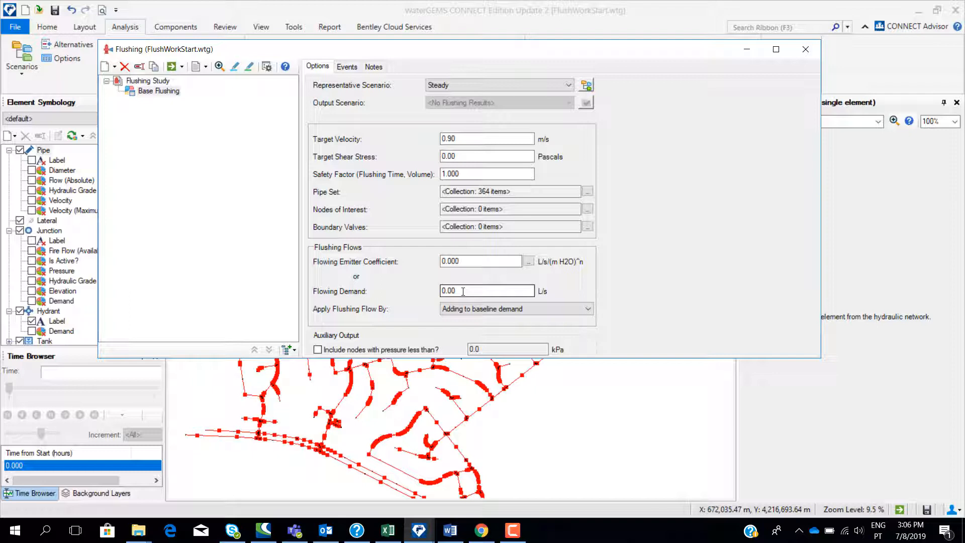
click(470, 262)
drag(470, 263, 410, 260)
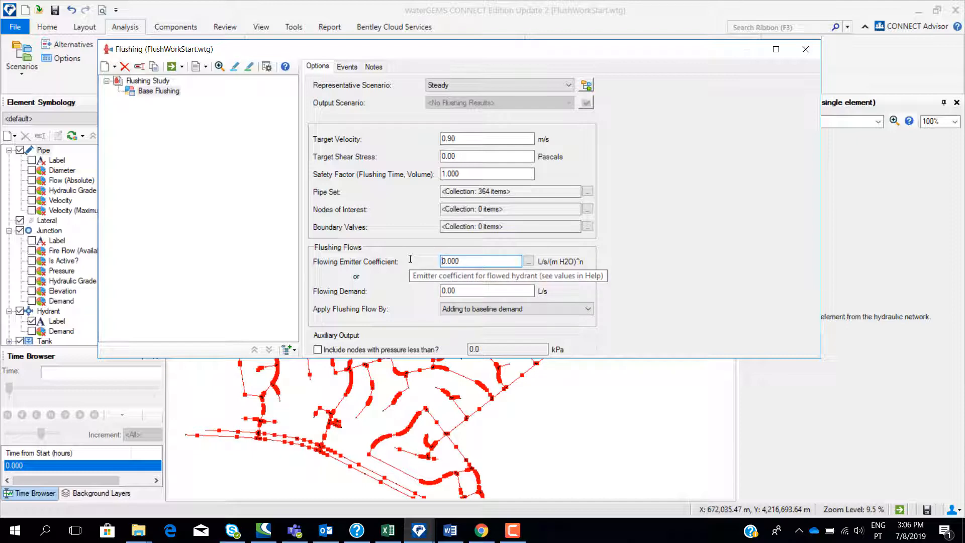
text(12.04)
key(shift+End)
key(Delete)
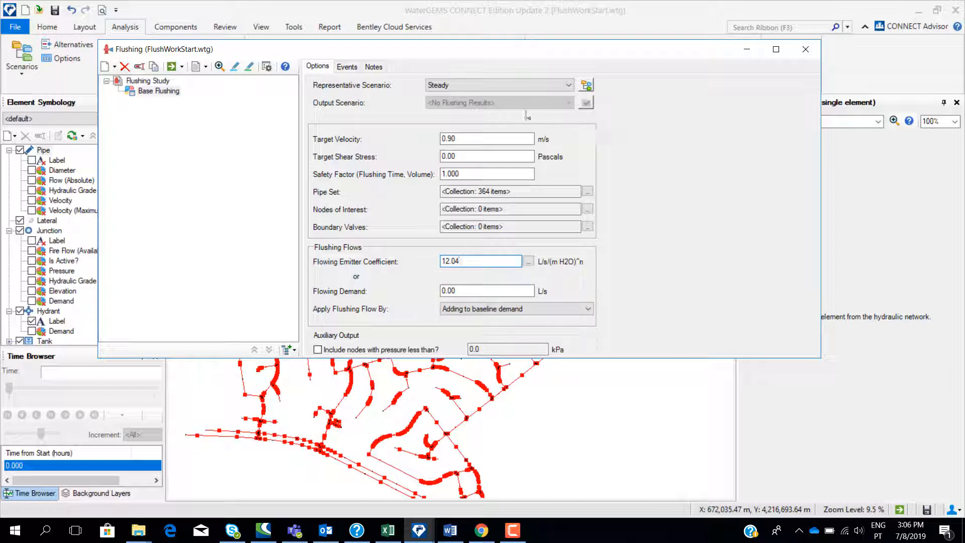
drag(566, 358, 552, 466)
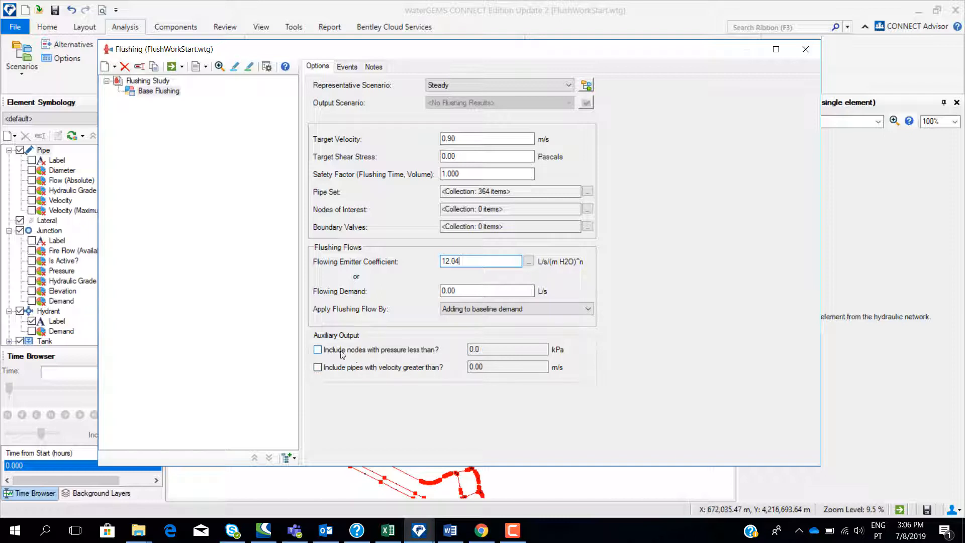
Try to compute the Base Flushing area
click(158, 91)
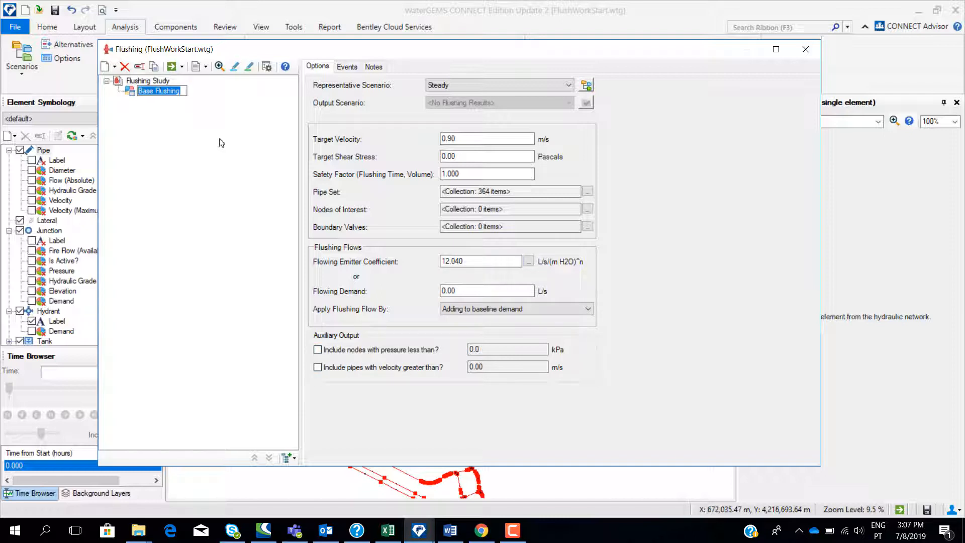
click(172, 67)
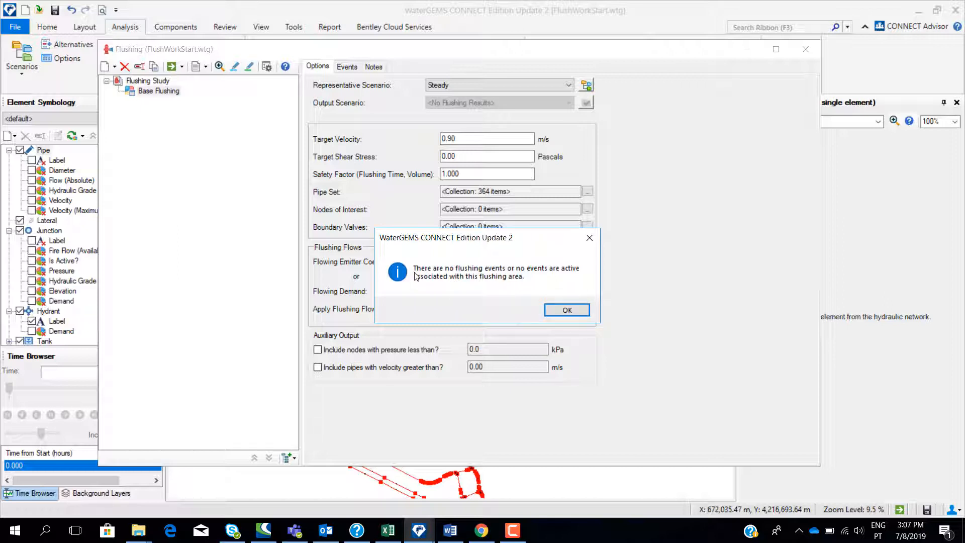
click(565, 308)
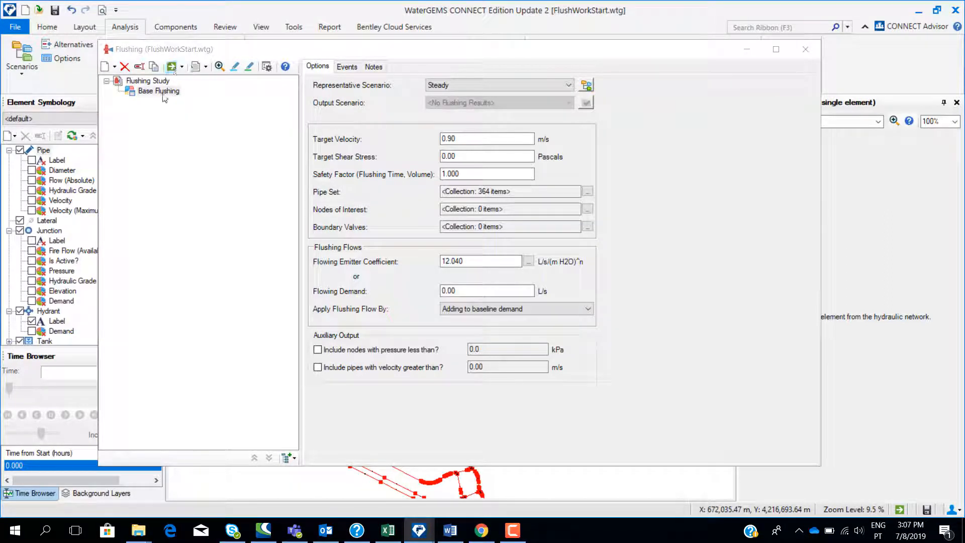
Add a batch of new conventional events to Base Flushing for all hydrants in the network
right_click(164, 96)
mouse_move(174, 100)
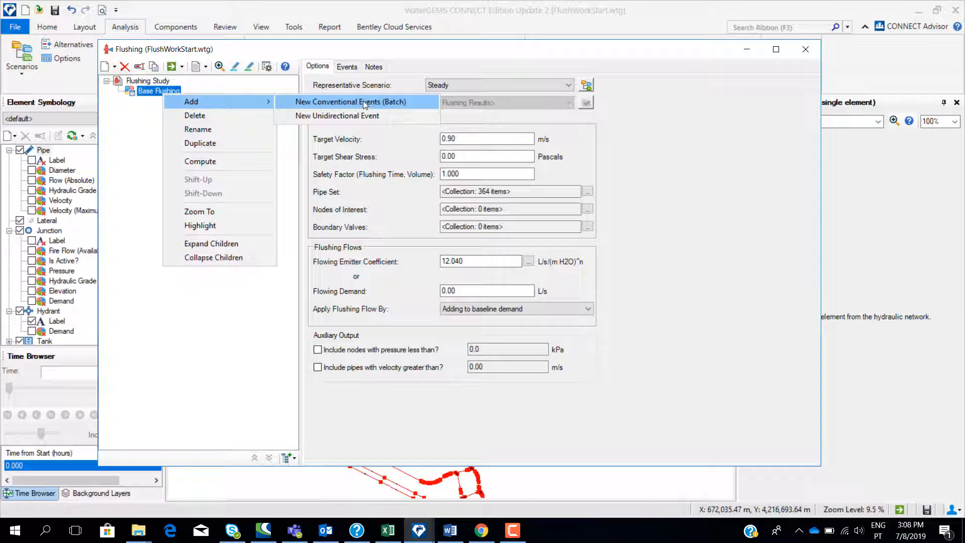
click(357, 103)
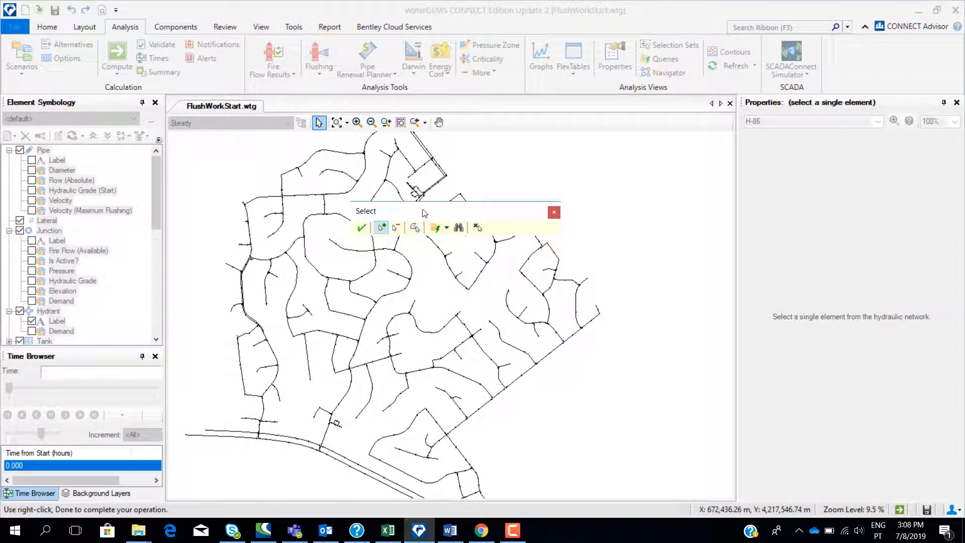
click(446, 228)
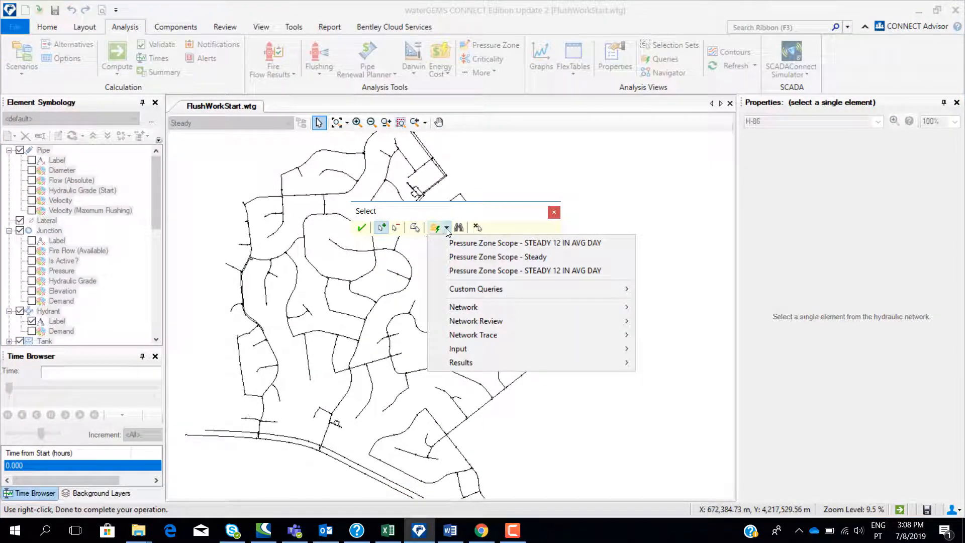
mouse_move(528, 307)
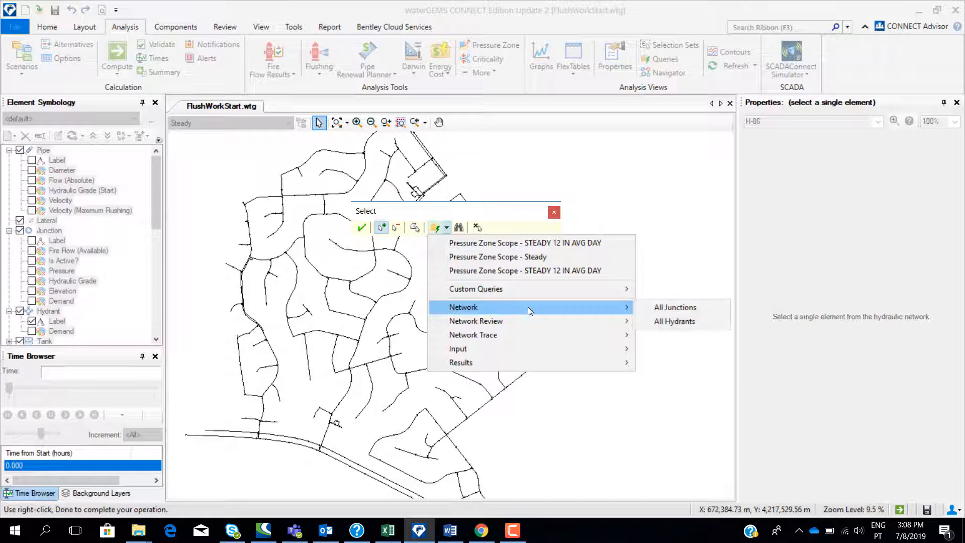
click(672, 321)
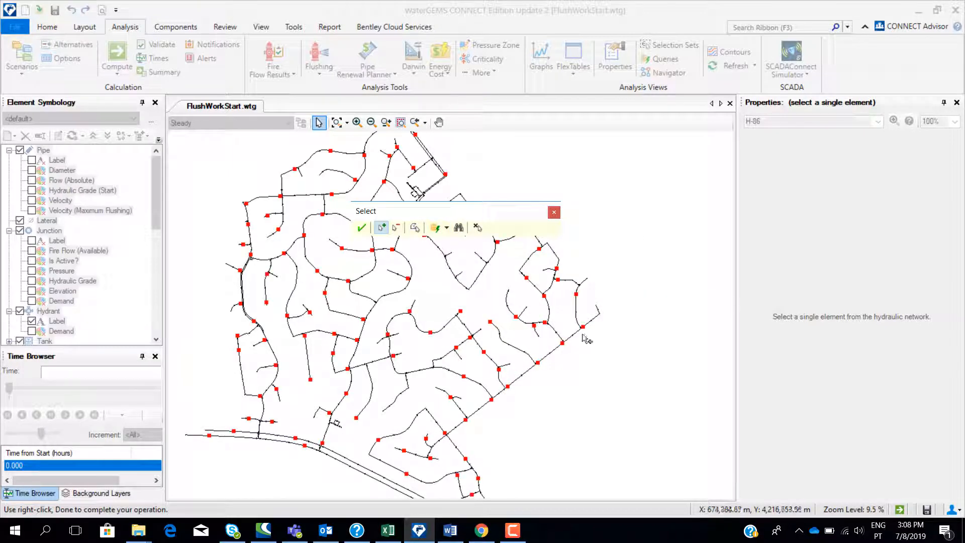
click(362, 229)
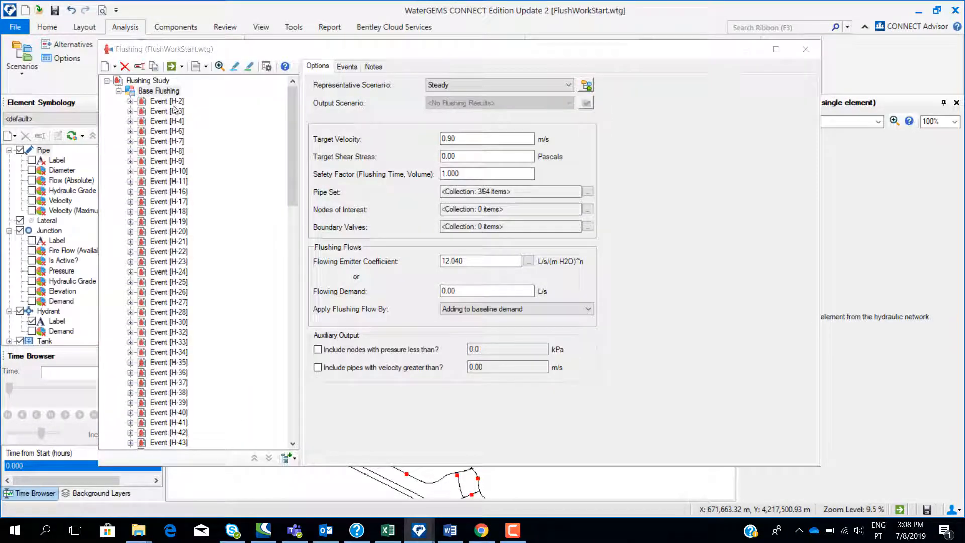
Review the elements of several hydrant flushing events, including the element label and type of Event [H-2]
click(167, 122)
click(169, 111)
click(166, 123)
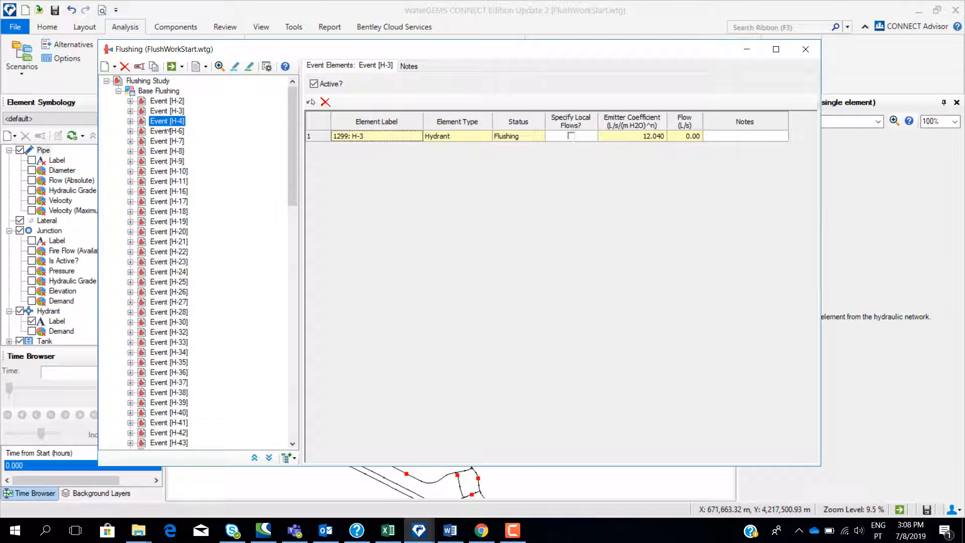
click(166, 132)
click(168, 149)
click(171, 161)
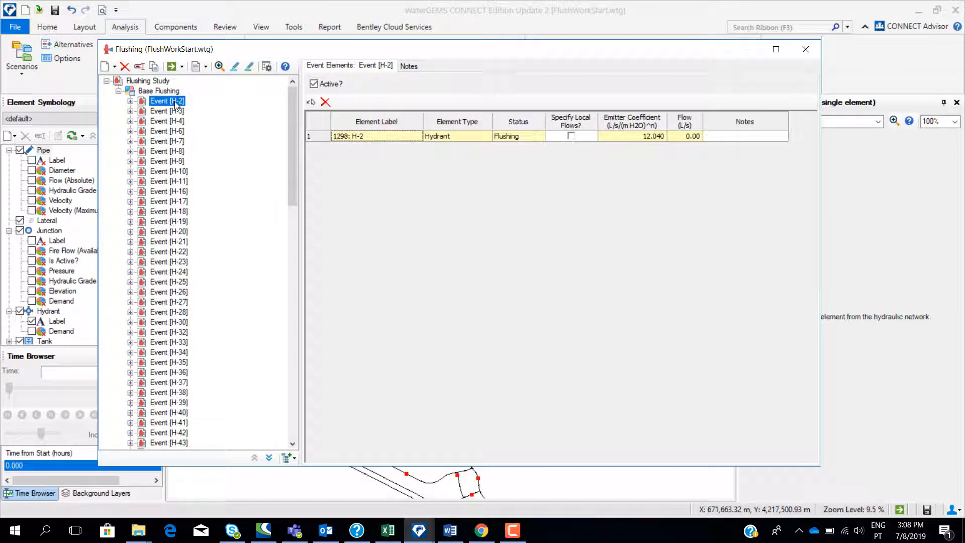
click(456, 139)
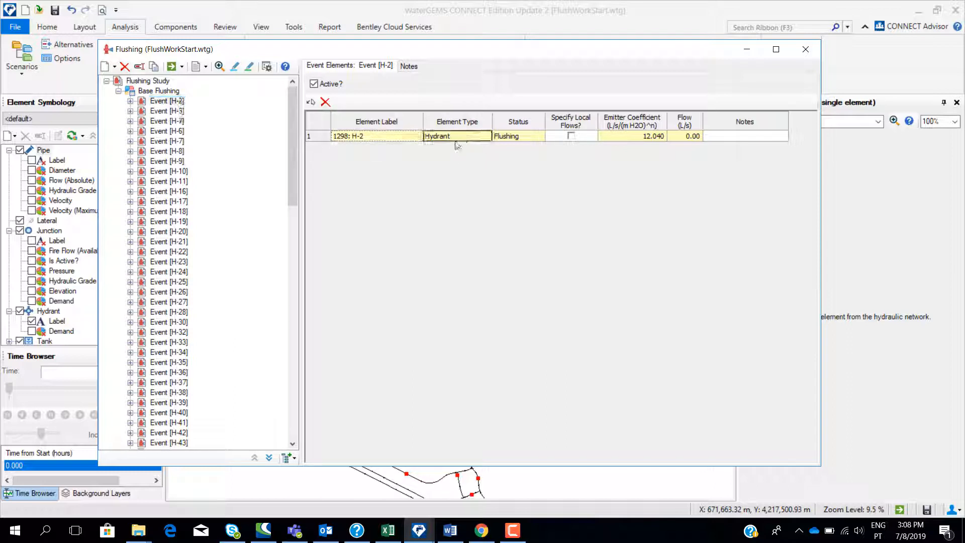
click(394, 137)
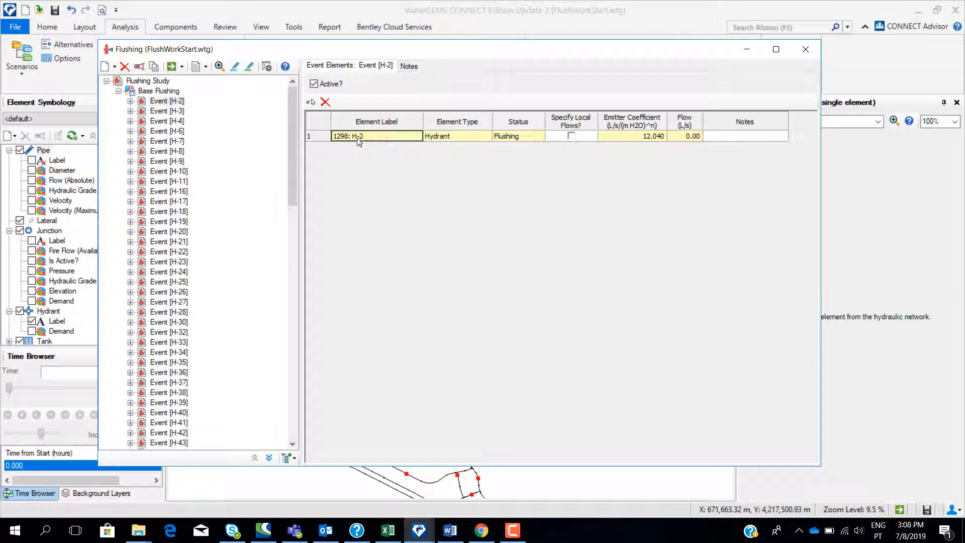
Review the element type, status and emitter coefficient of the hydrant in Event [H-2]
click(440, 138)
click(524, 137)
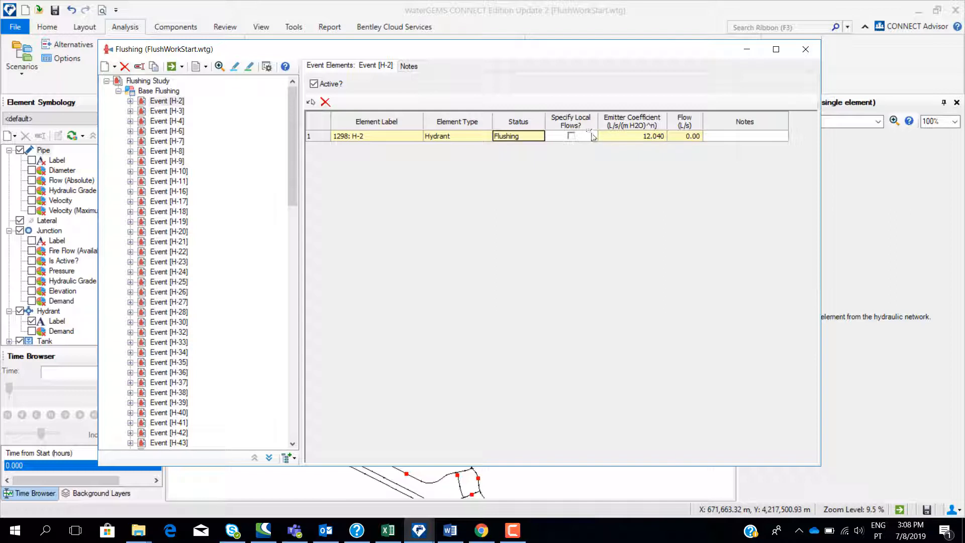
click(615, 138)
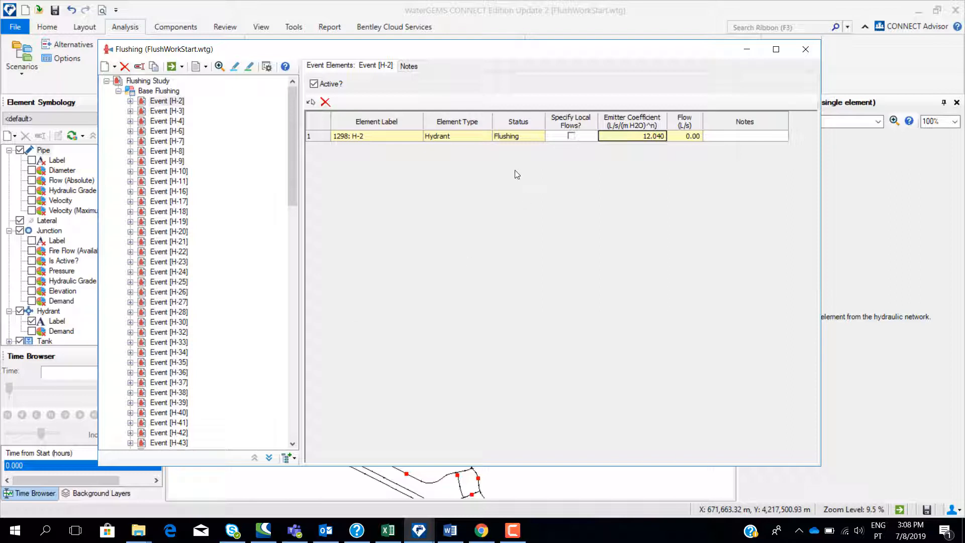
Specify local flows for hydrant H-71 in Event [H-71], with an emitter coefficient of 30 L/s/(m H2O)^n
scroll(181, 329, down, 4)
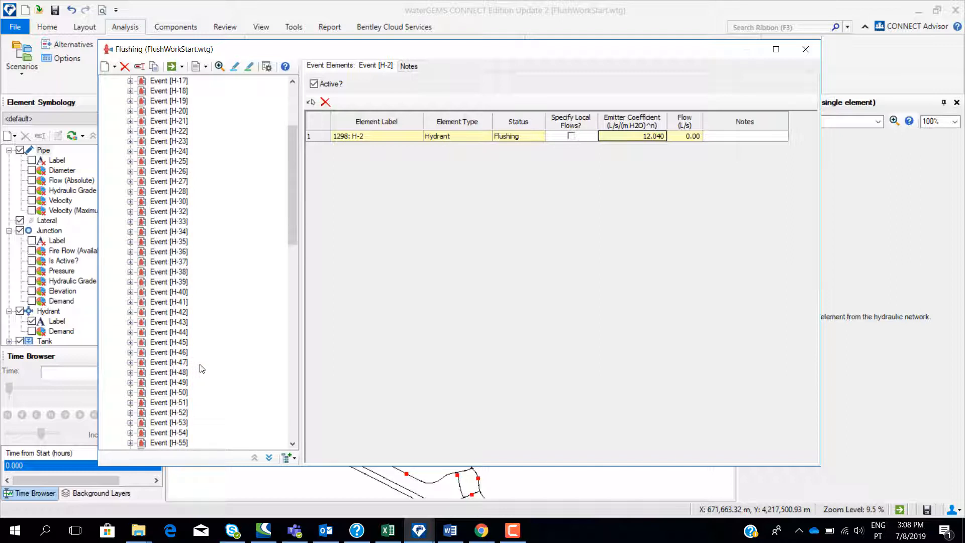
scroll(202, 369, down, 6)
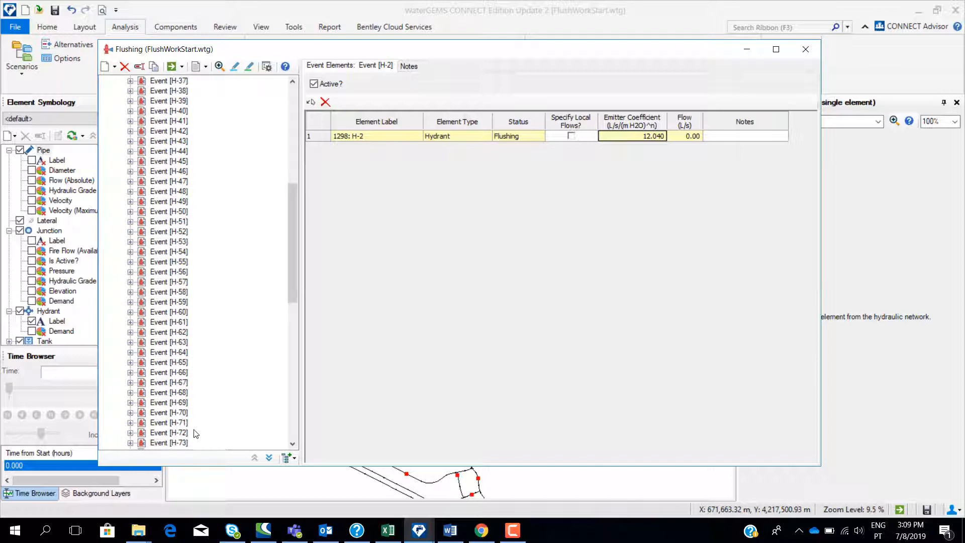
click(170, 423)
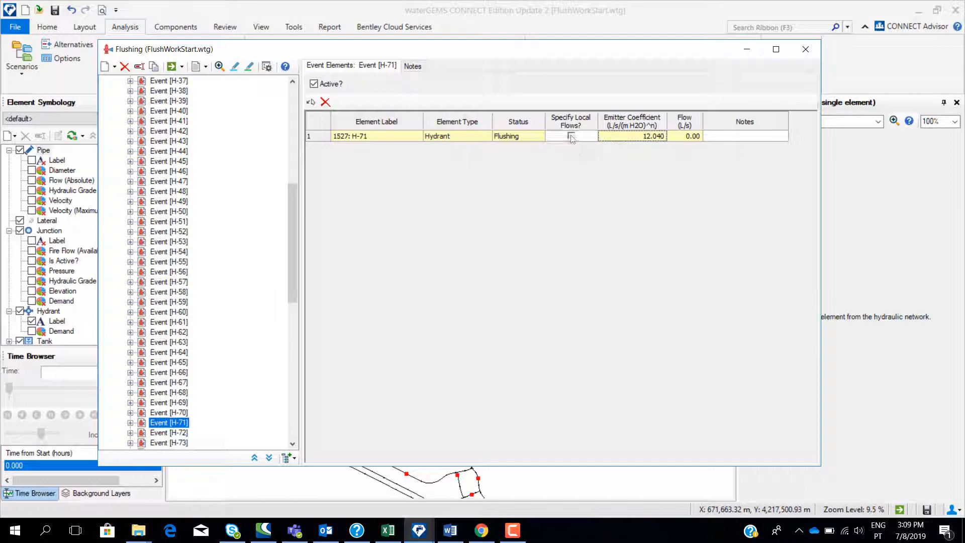
click(572, 136)
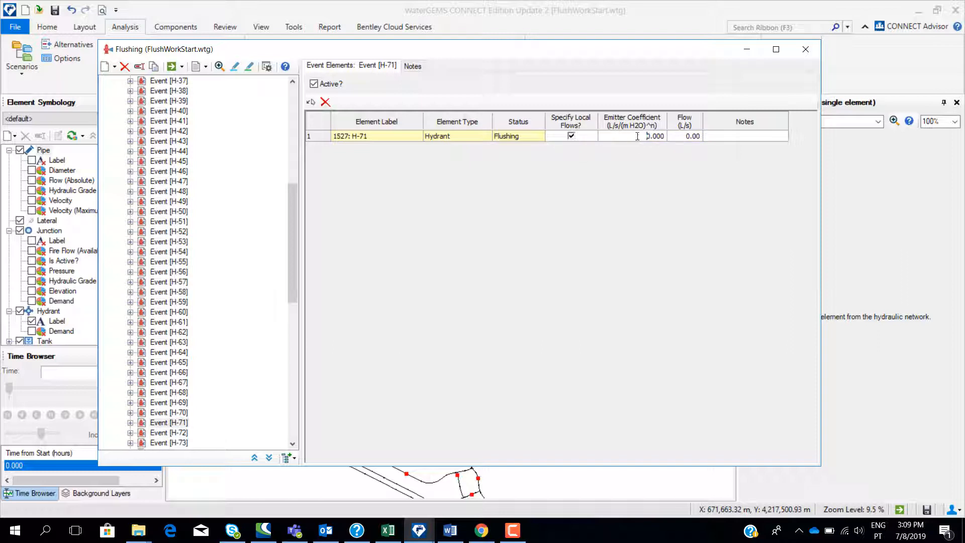
click(637, 136)
text(30)
key(Return)
Compute the Base Flushing area and close the calculation summary
drag(294, 243, 316, 150)
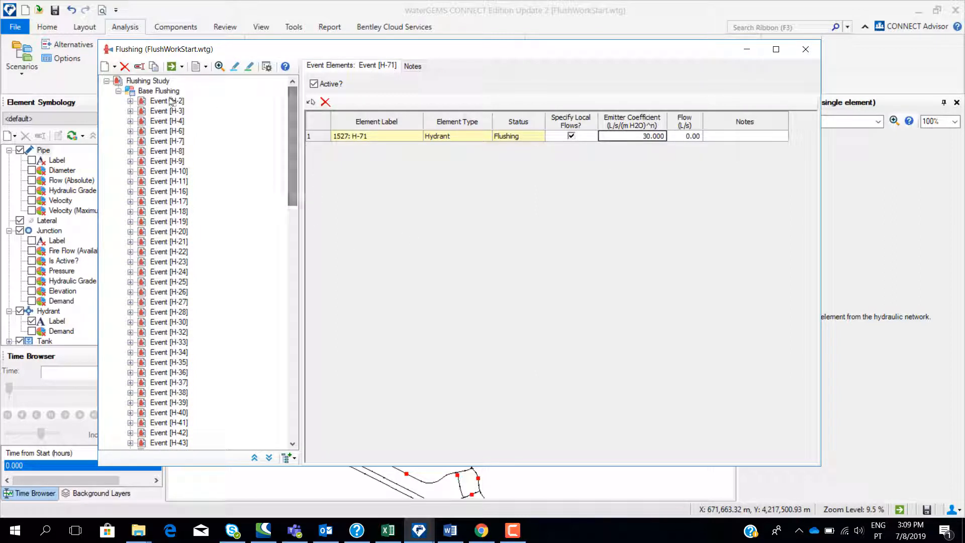
click(158, 91)
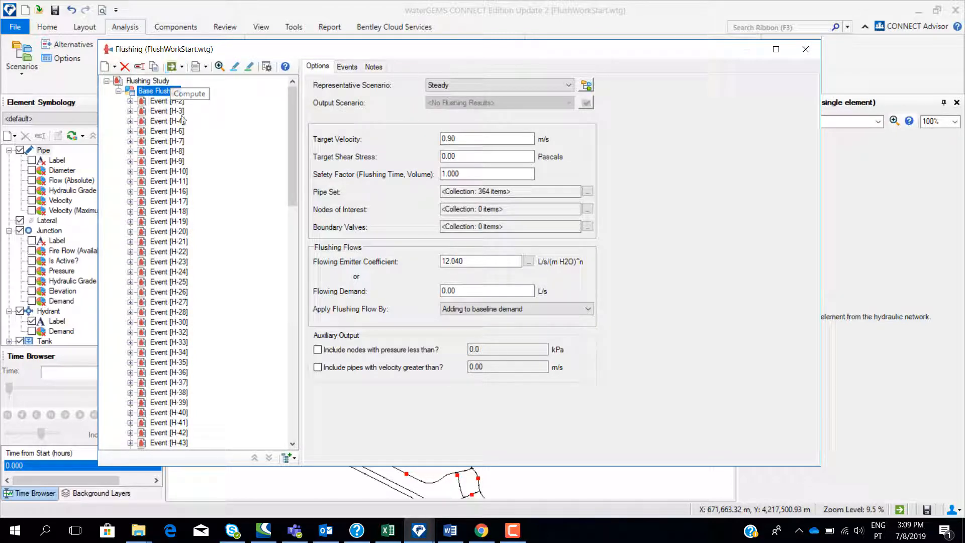
click(172, 67)
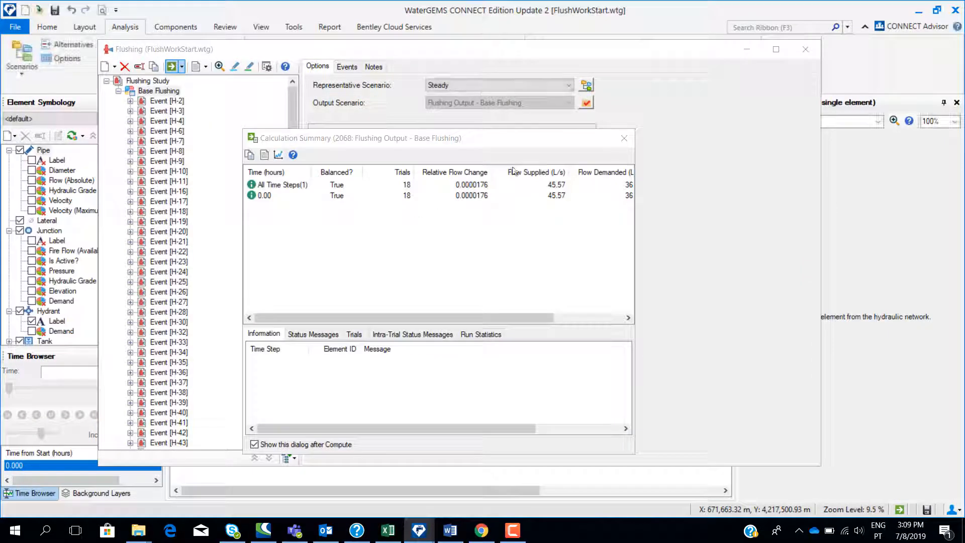
click(624, 137)
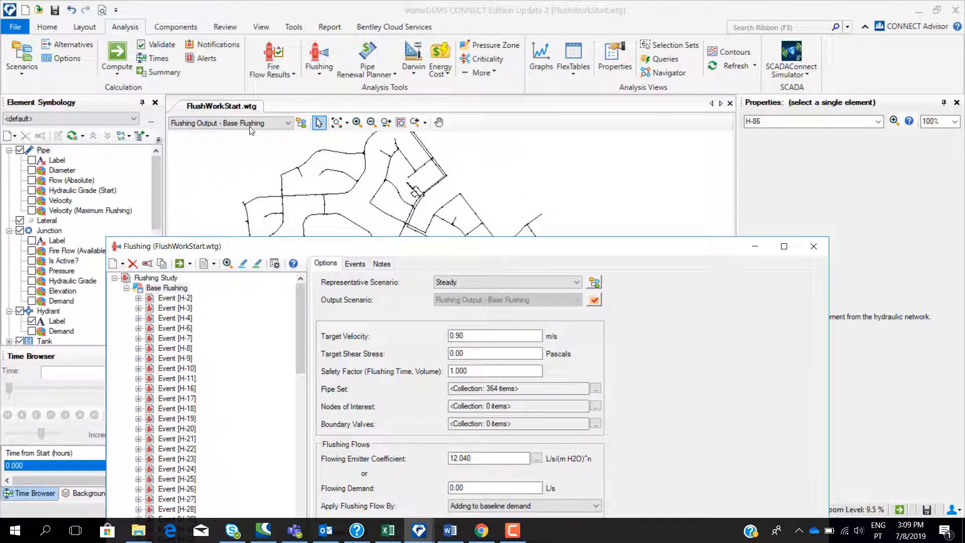
Check Flushing Output - Base Flushing in the scenario list, keep it as the current scenario and close the Flushing manager
click(250, 125)
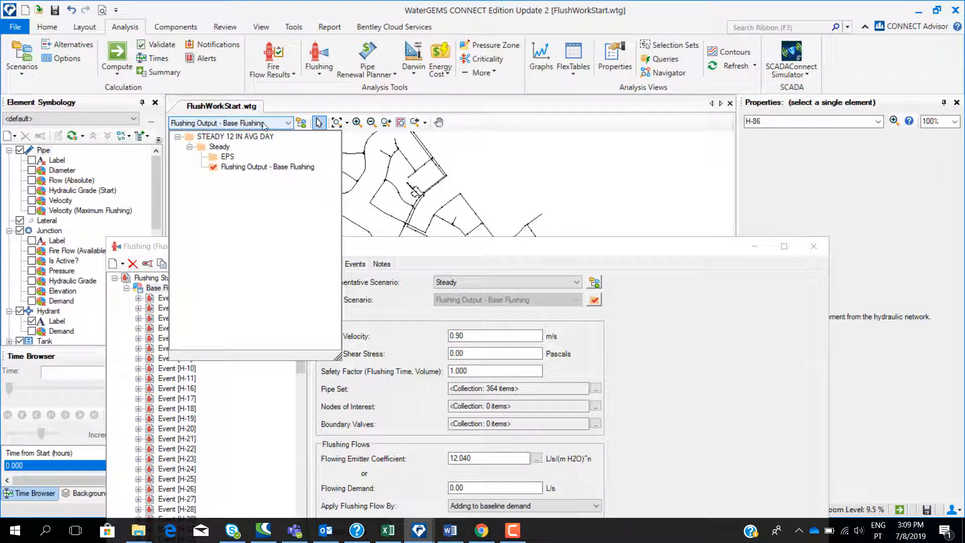
click(264, 125)
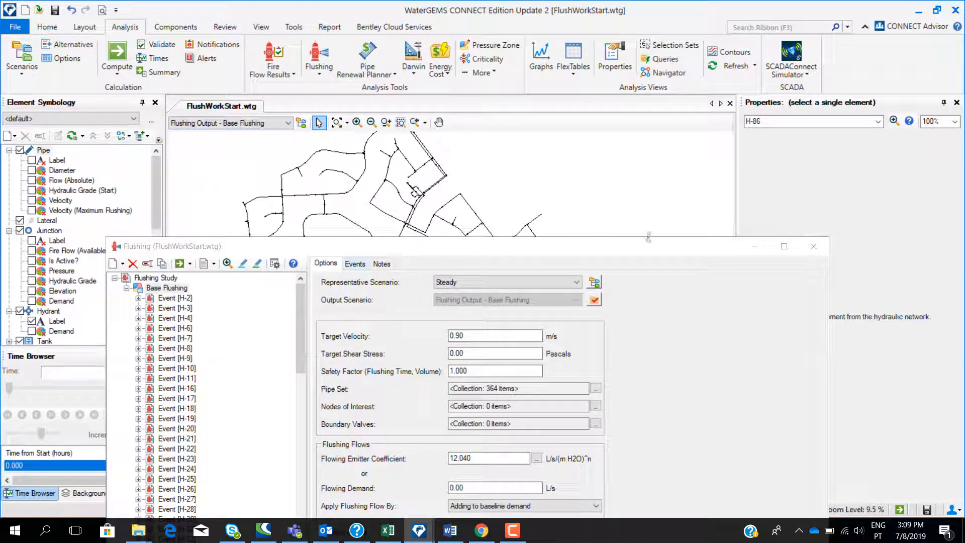
click(813, 248)
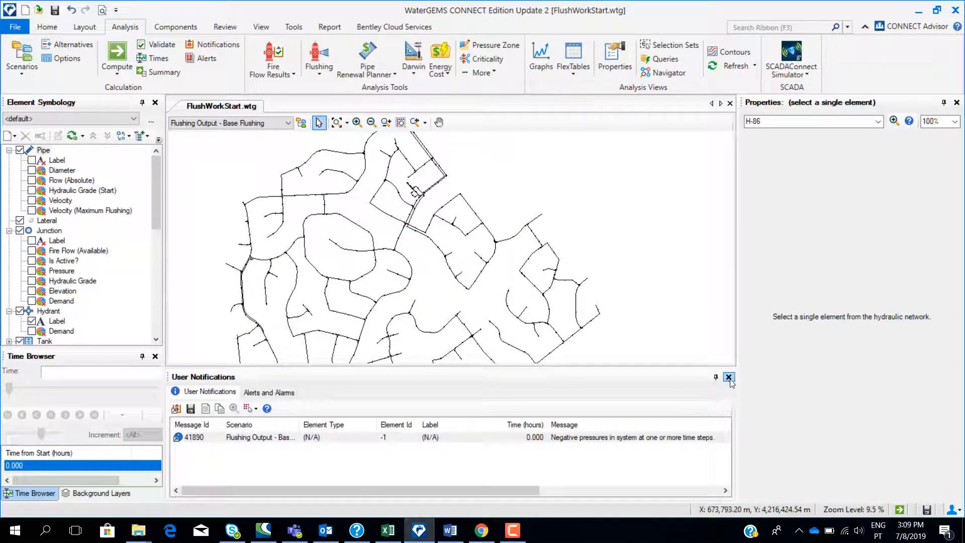
Compute the Flushing Output - Base Flushing scenario from the main window and dismiss the calculation summary and user notifications
scroll(533, 215, down, 2)
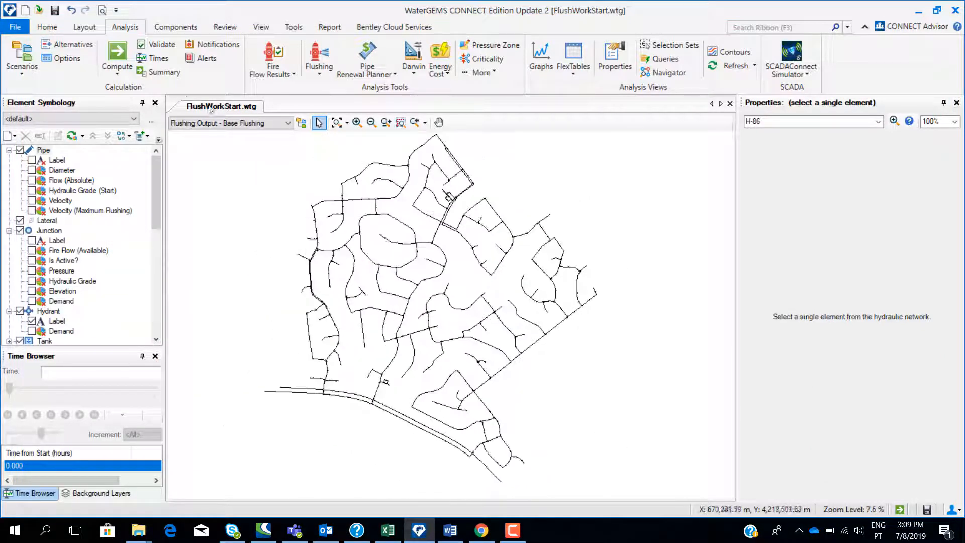
click(107, 58)
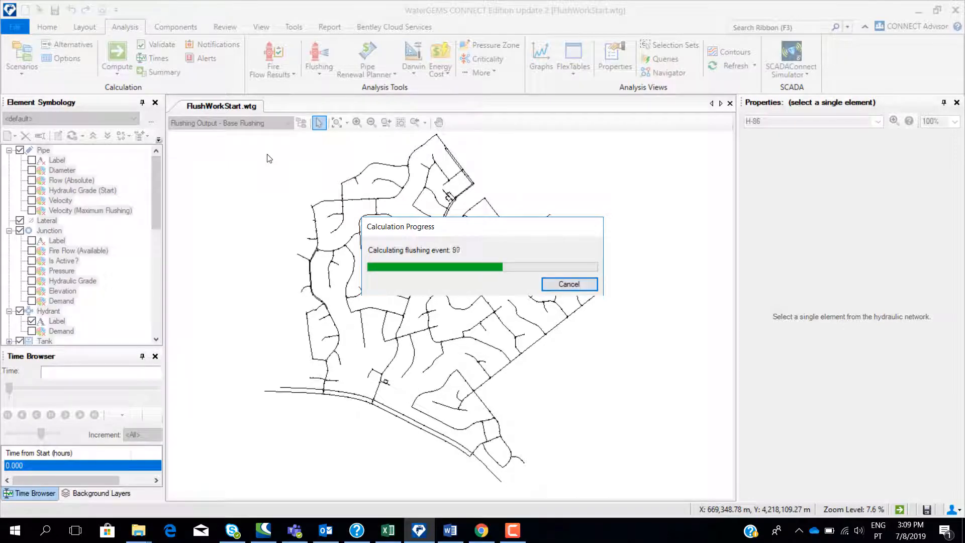
click(627, 142)
click(729, 378)
drag(536, 352, 521, 364)
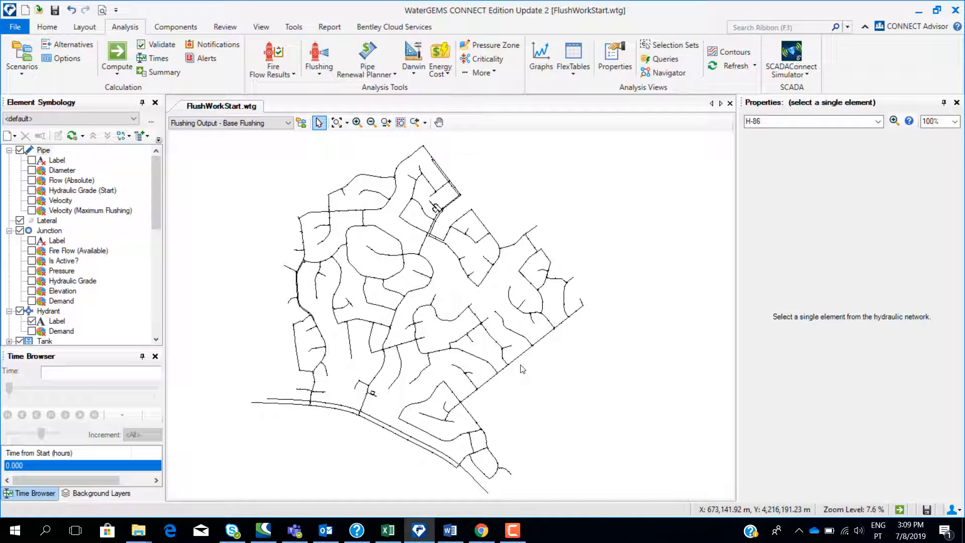
Color-code the pipes by Velocity (Maximum Flushing) and display the color coding legend
click(31, 211)
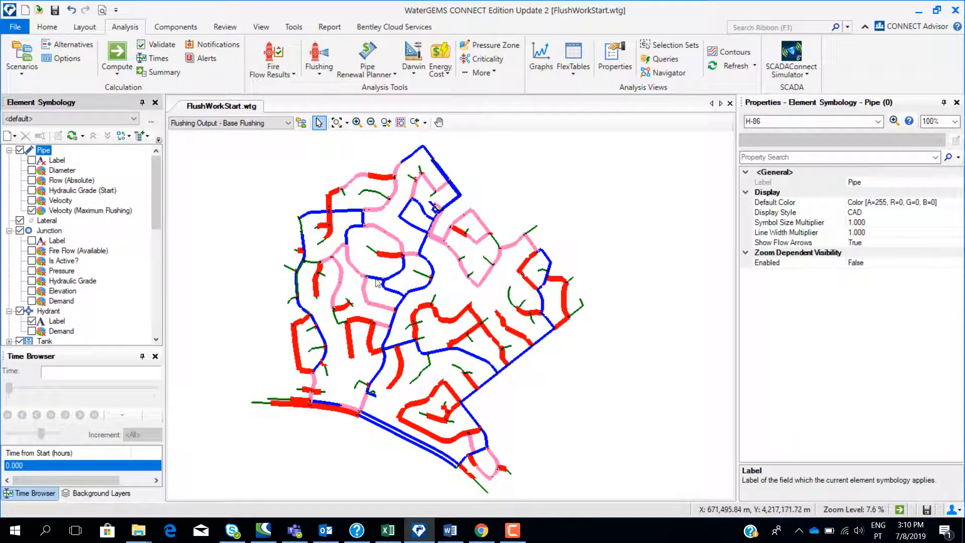
scroll(354, 336, up, 1)
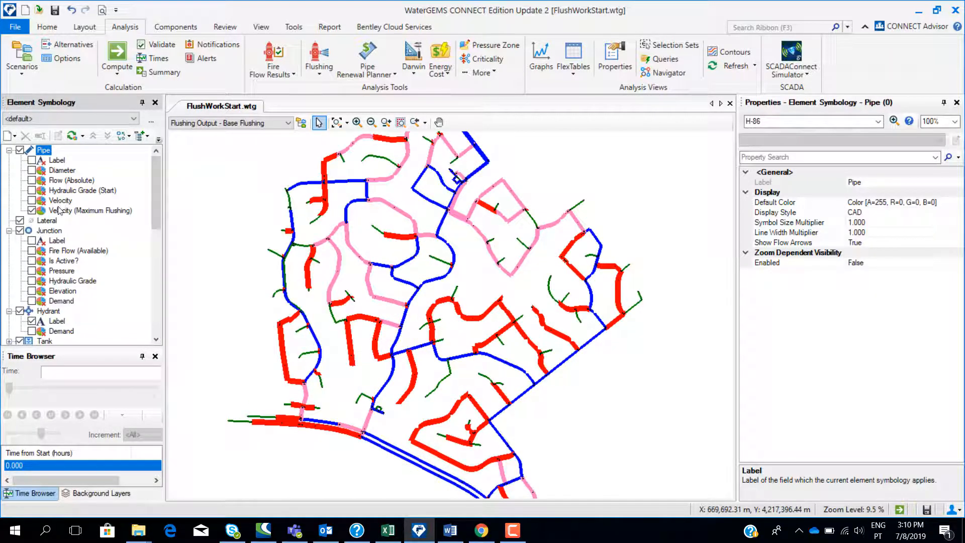
right_click(59, 210)
click(106, 329)
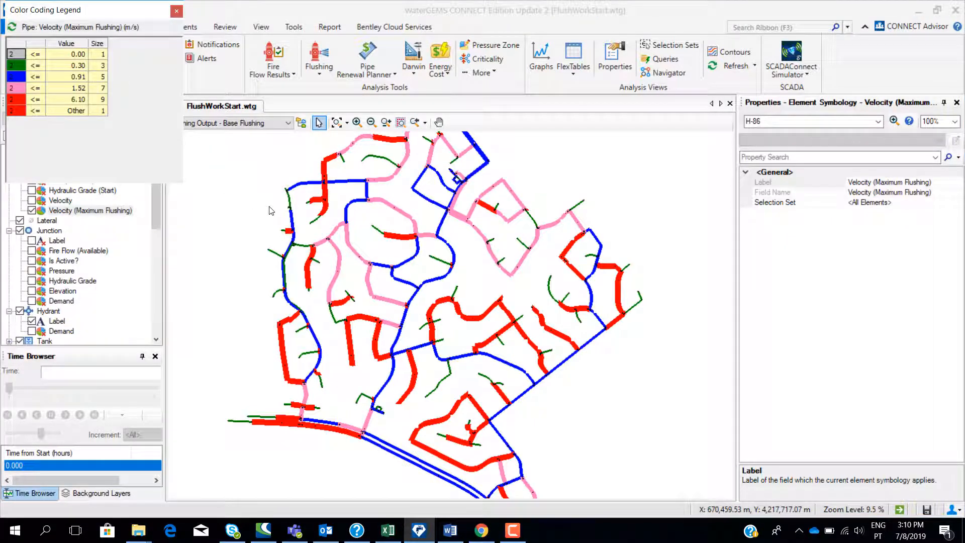
Examine the maximum flushing velocity colors of the pipes across the whole network against the legend
drag(291, 170, 276, 197)
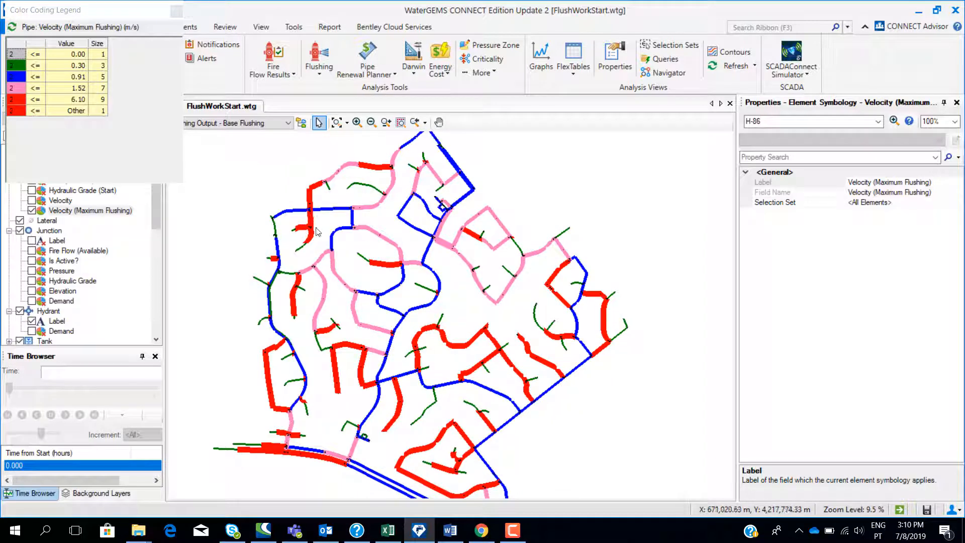
scroll(328, 209, up, 3)
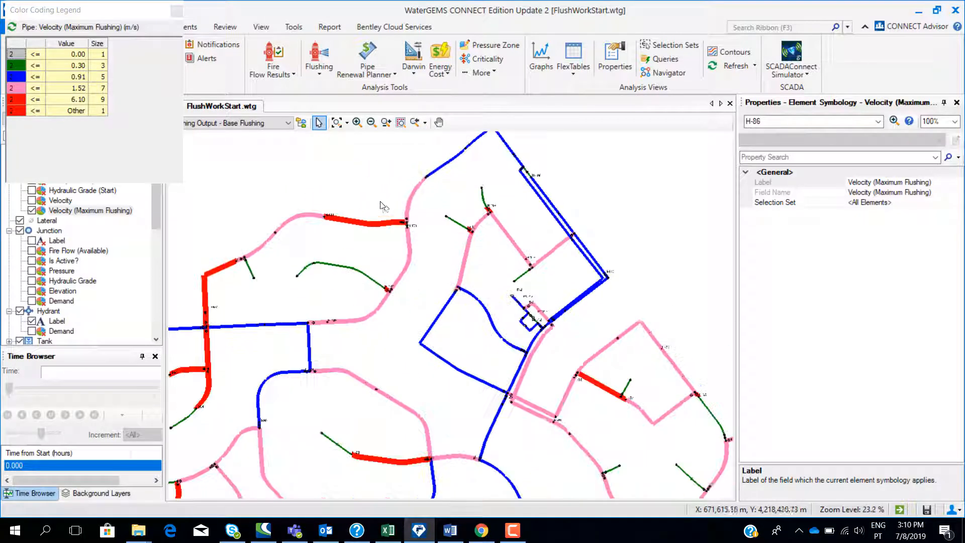
scroll(411, 225, up, 3)
scroll(409, 229, down, 3)
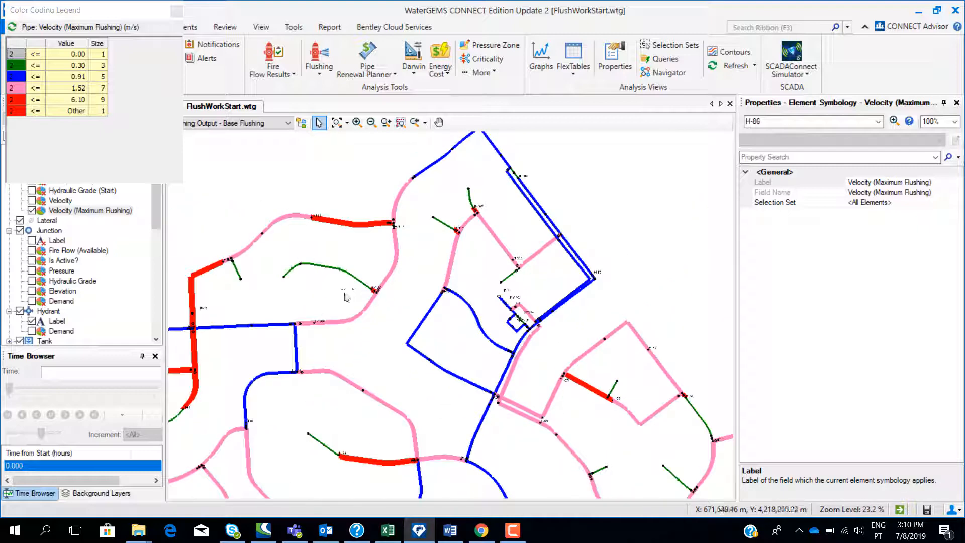
drag(346, 292, 416, 237)
scroll(416, 237, down, 2)
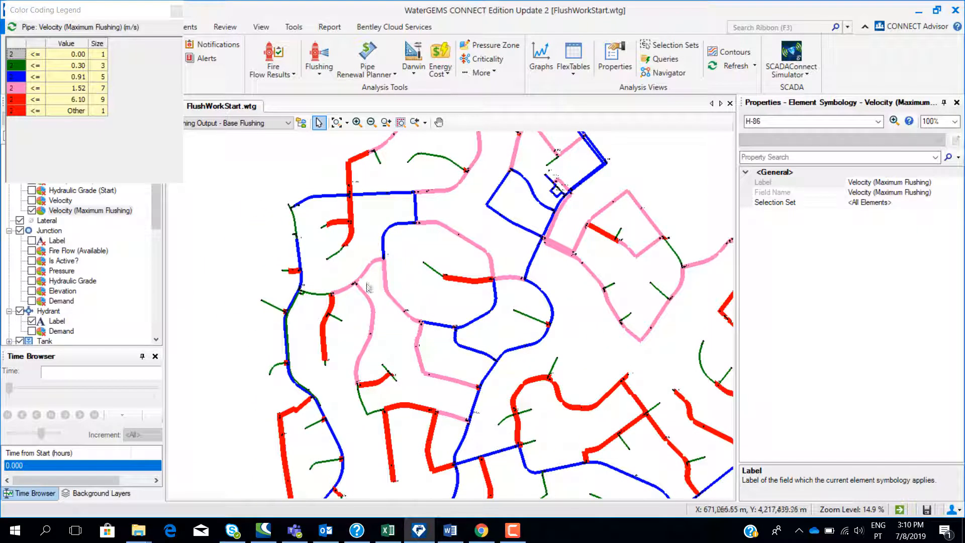
drag(397, 384, 384, 305)
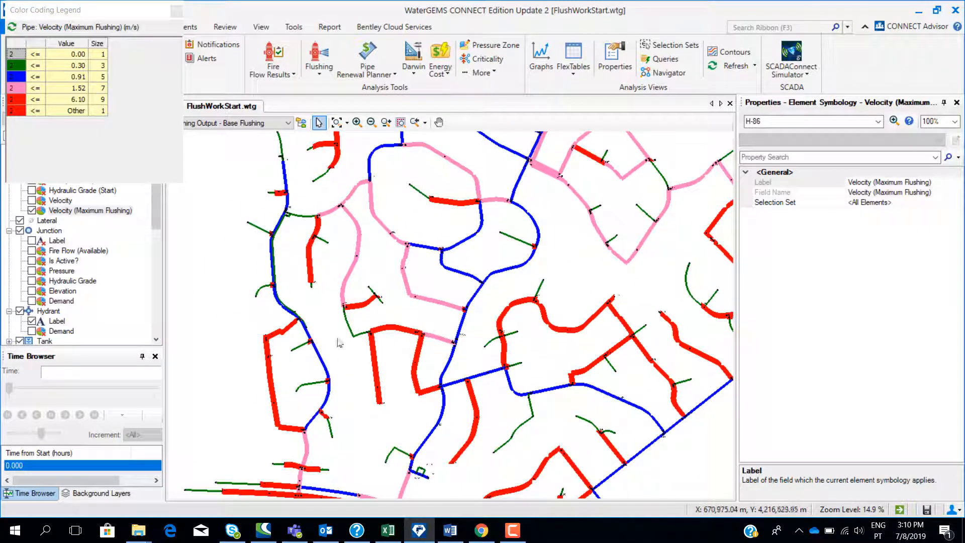
scroll(478, 324, down, 1)
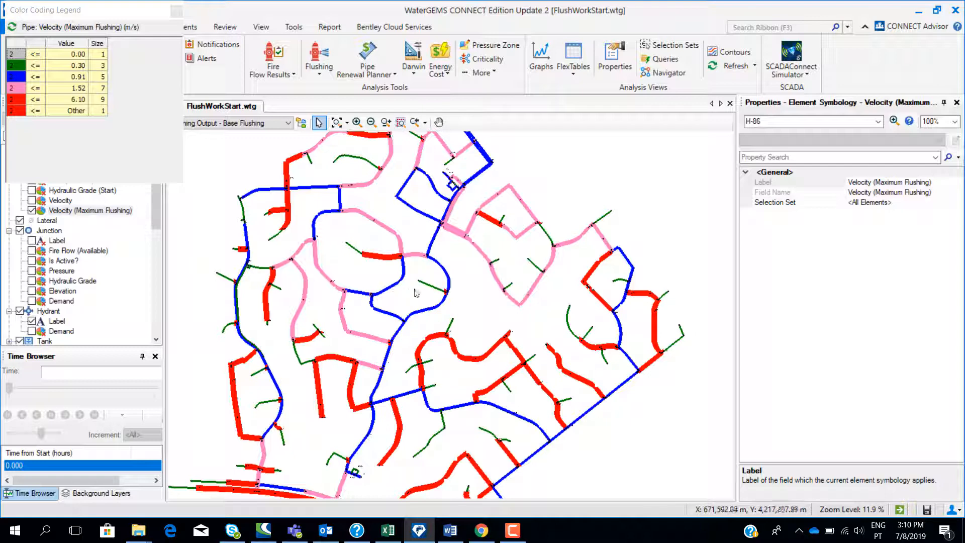
drag(528, 280, 497, 300)
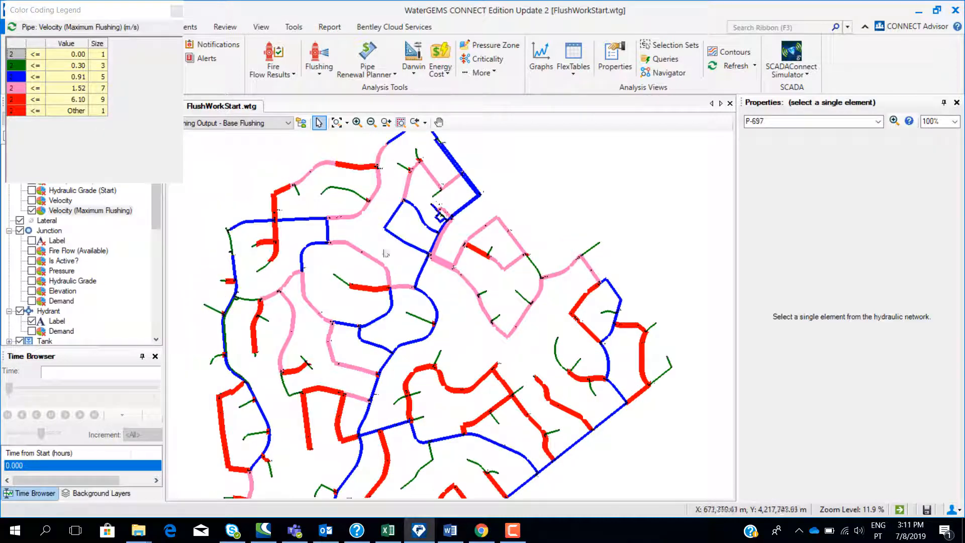
mouse_move(493, 308)
mouse_down()
mouse_move(491, 279)
mouse_move(515, 228)
mouse_up()
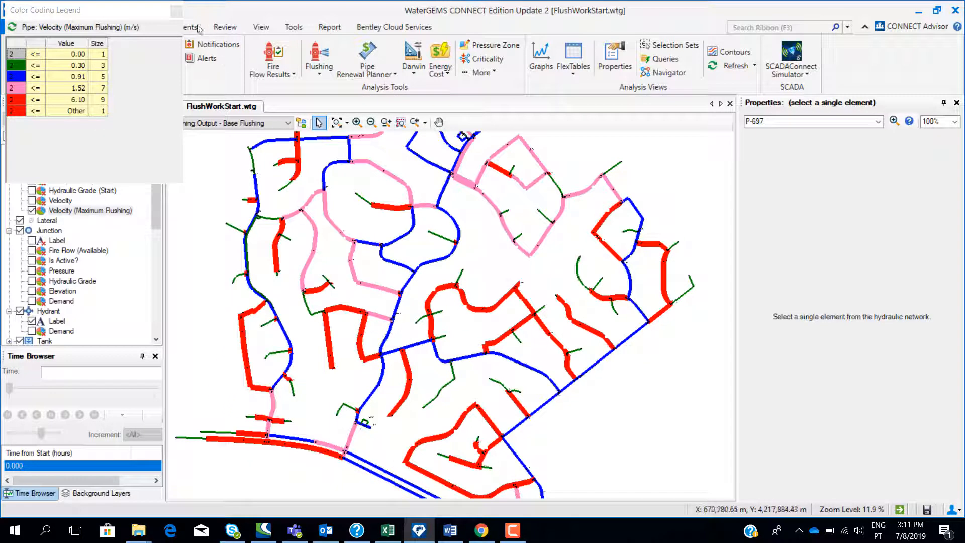
Close the color coding legend and turn off the Velocity (Maximum Flushing) color coding of the pipes
click(176, 10)
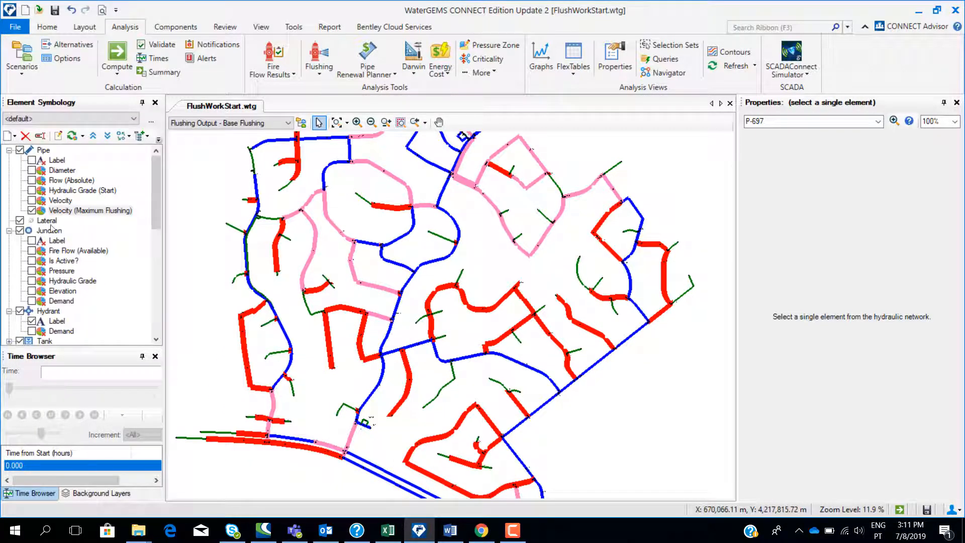
click(32, 211)
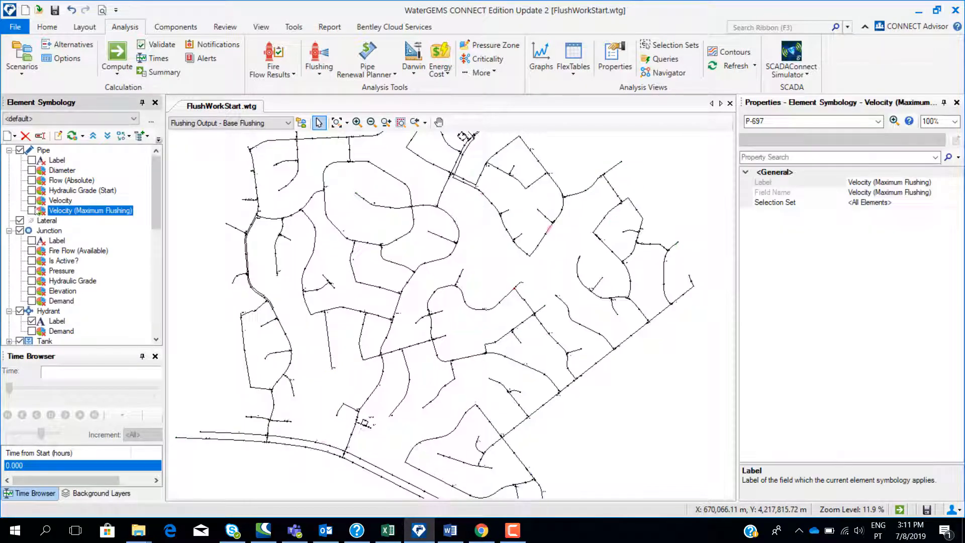
Open the Flushing Area Report and review pipe P-294's flushing event, length, maximum flushing velocity and shear stress
click(318, 71)
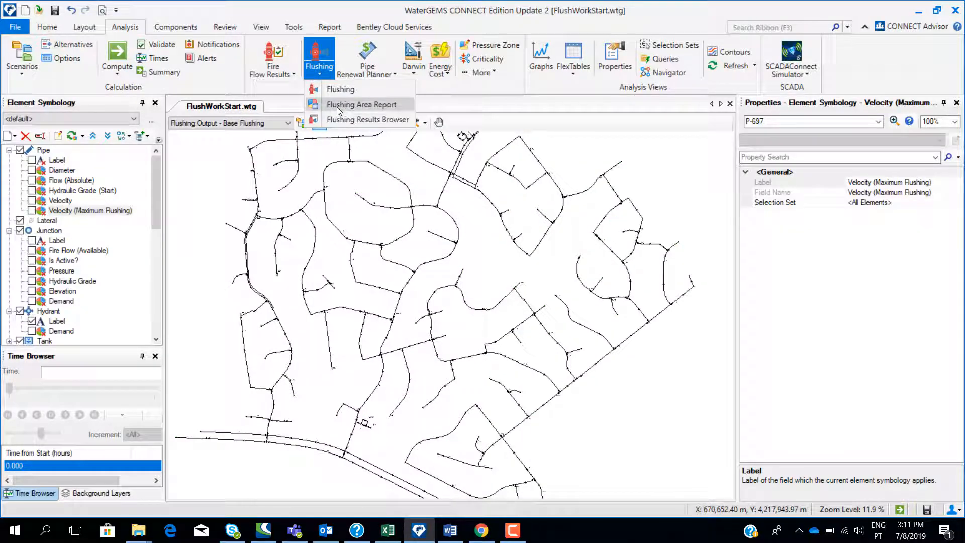
click(337, 107)
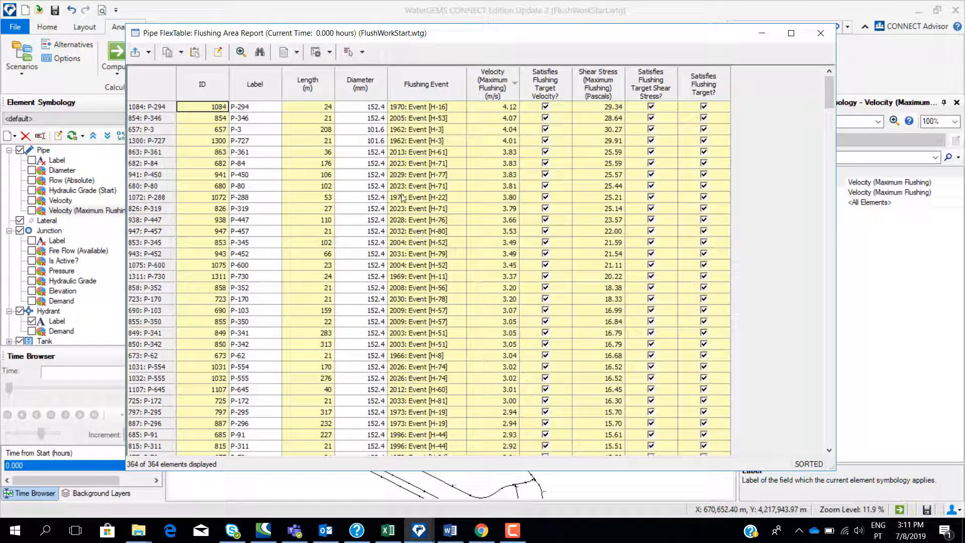
click(143, 106)
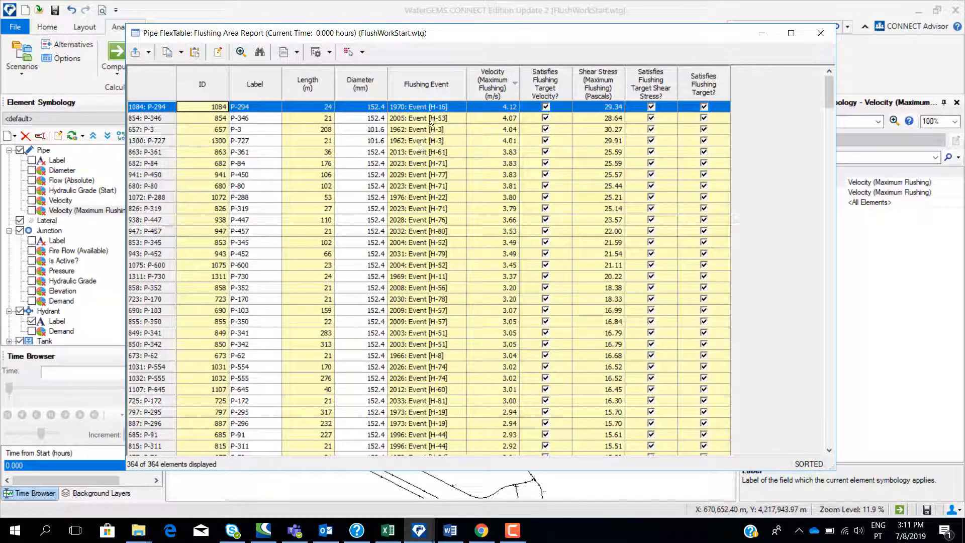
click(429, 110)
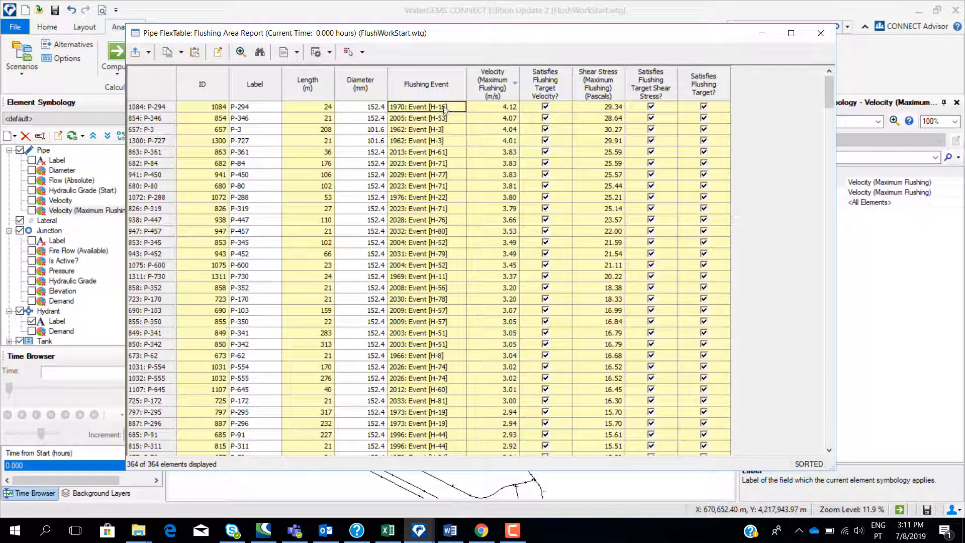
click(165, 108)
click(315, 107)
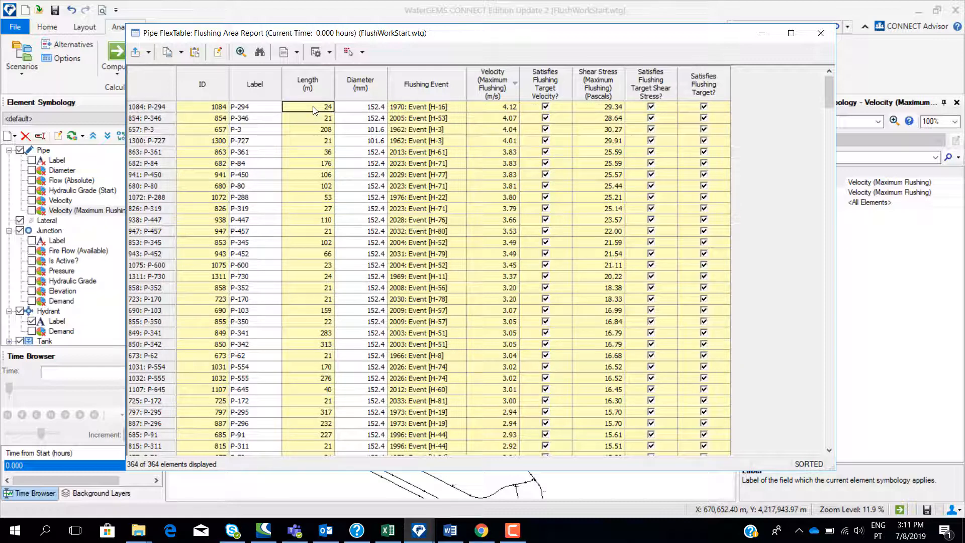
click(495, 109)
click(588, 105)
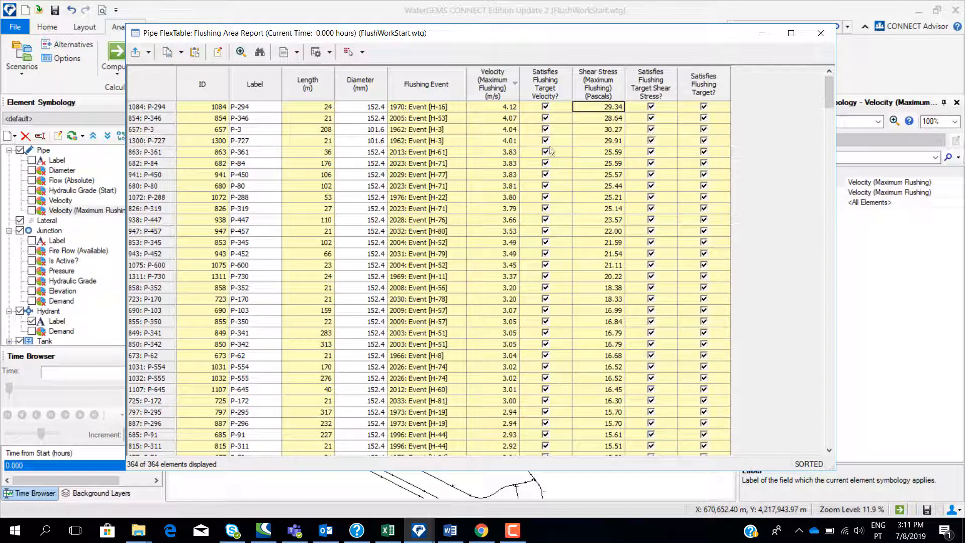
Check in the Flushing Area Report which pipes satisfy the target velocity and shear stress, and close the report
scroll(511, 243, down, 6)
scroll(508, 244, down, 20)
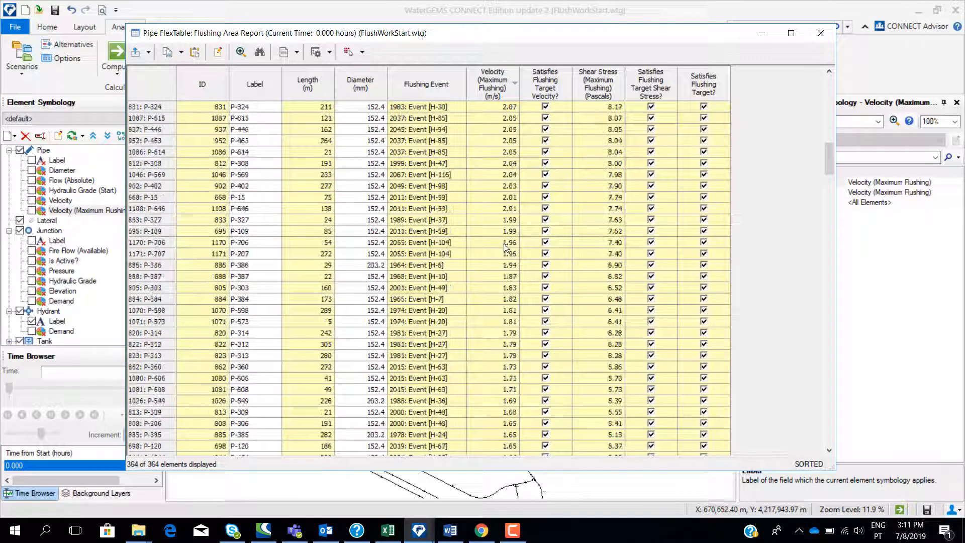
scroll(504, 246, down, 15)
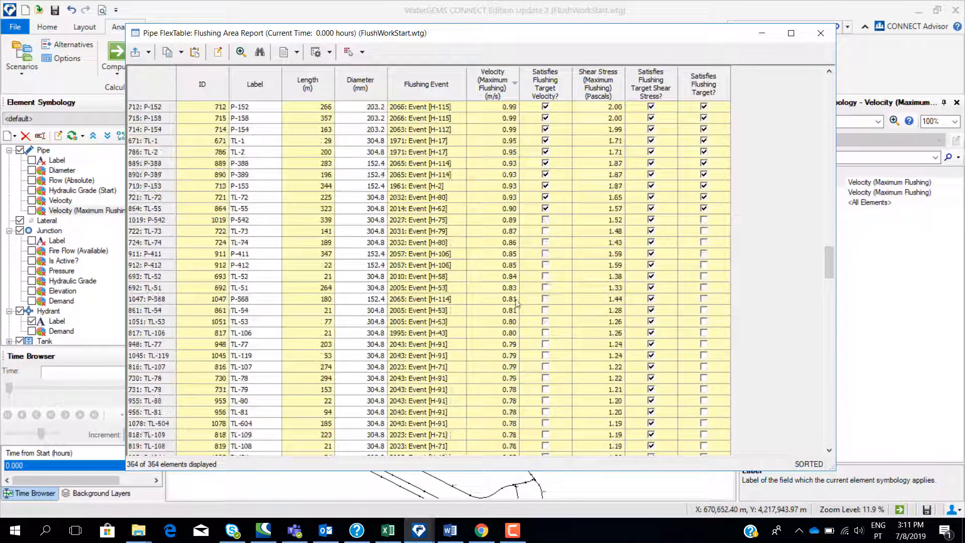
drag(492, 224, 495, 400)
scroll(492, 381, down, 7)
scroll(492, 381, up, 9)
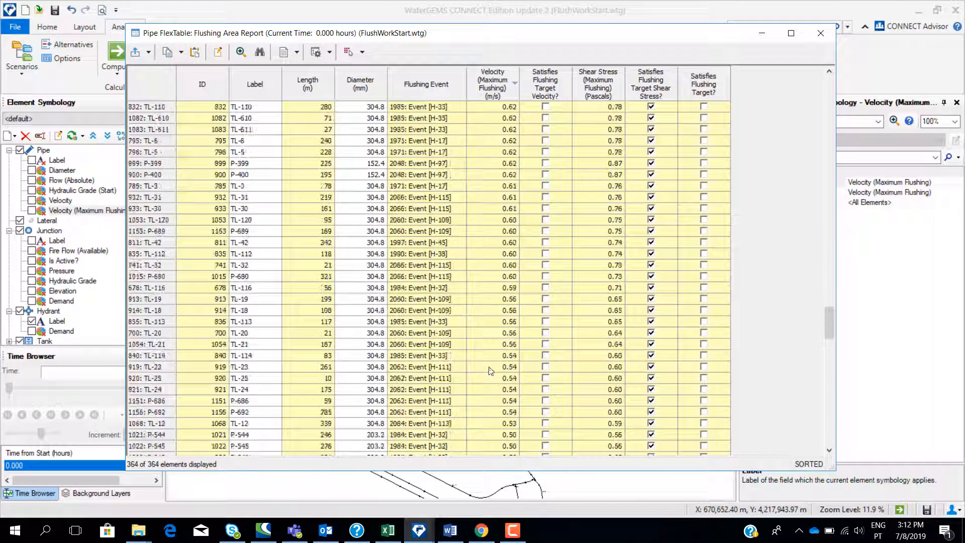
scroll(497, 334, up, 20)
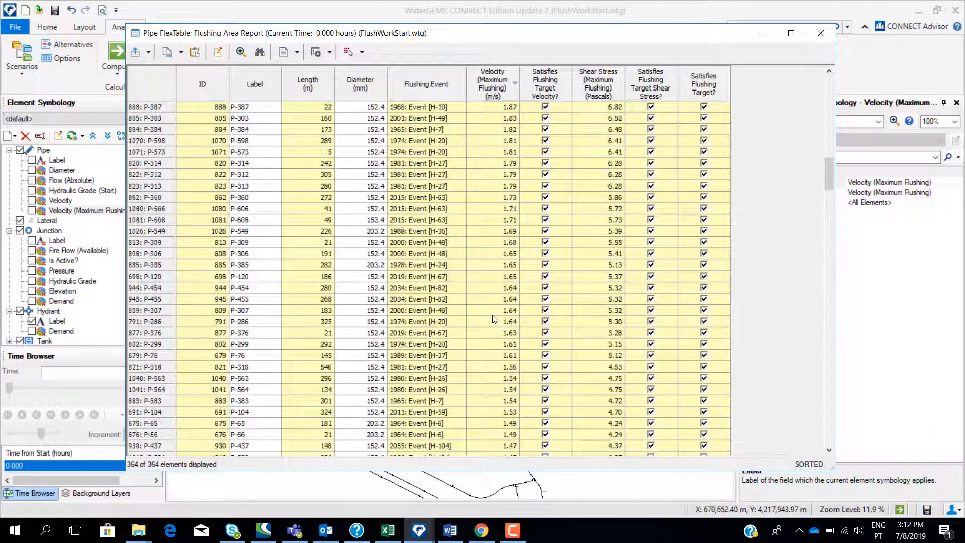
click(820, 32)
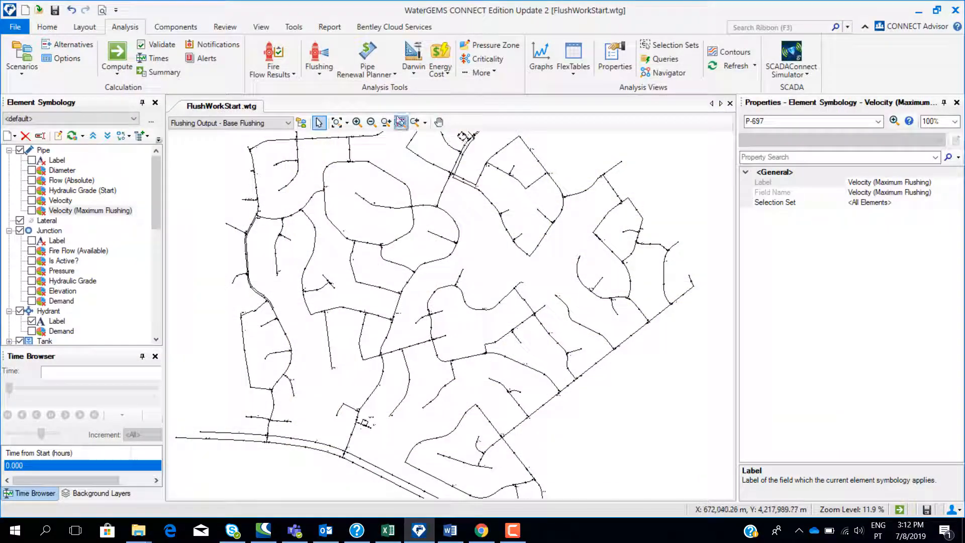
Open the Flushing Results Browser and color-code the pipes by Velocity and the hydrants by Demand
click(319, 68)
click(348, 120)
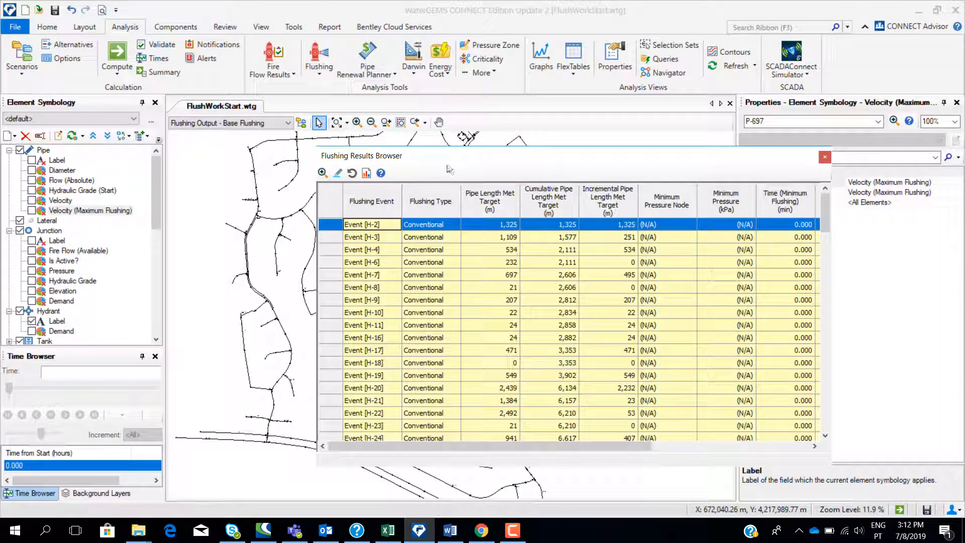
drag(382, 130, 334, 117)
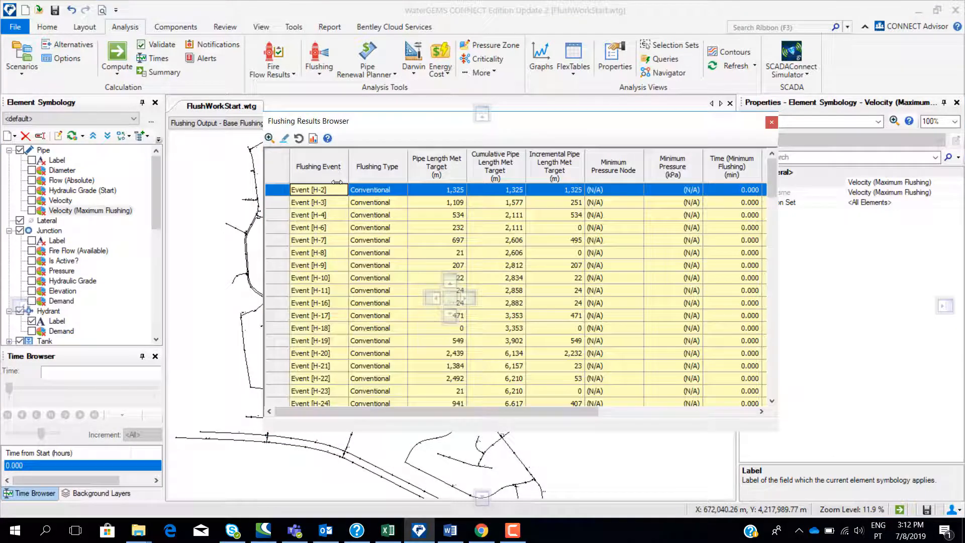
click(31, 201)
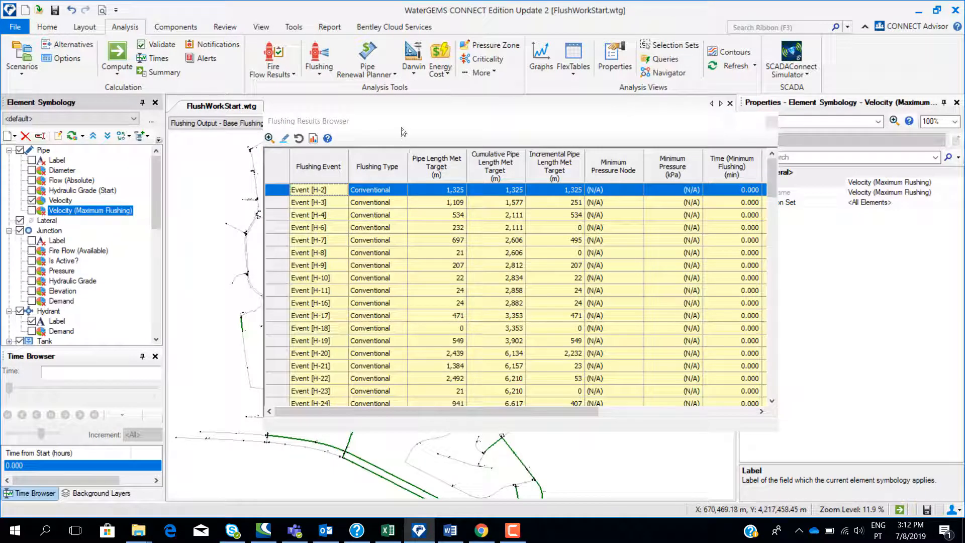
drag(403, 126, 572, 132)
scroll(98, 310, down, 2)
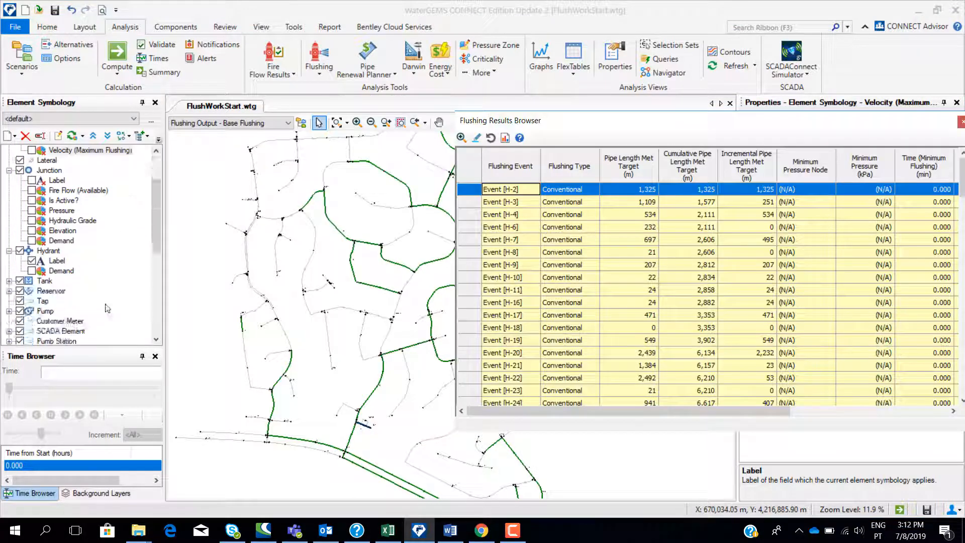
click(32, 271)
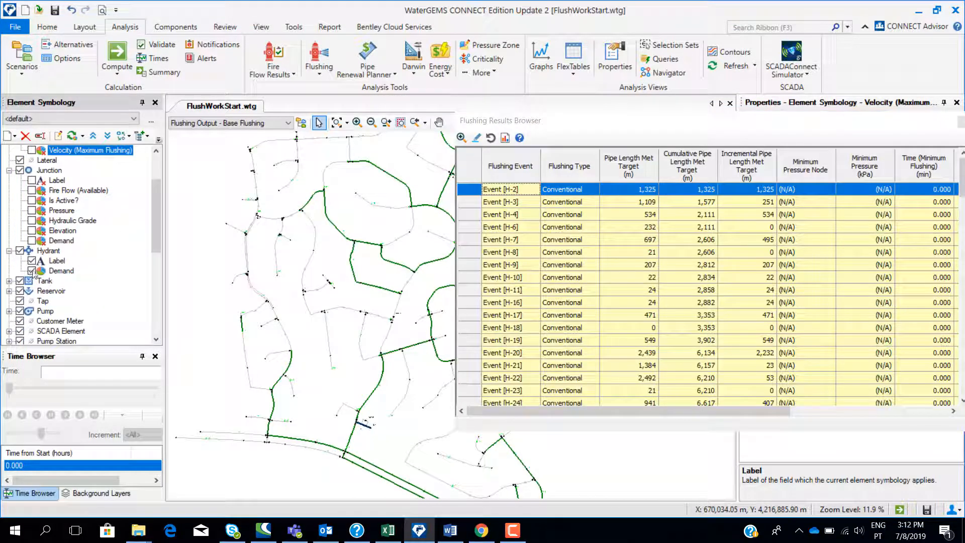
Highlight flushing events H-3, H-4 and H-6 on the map and compare their pipe lengths that met the target
click(497, 202)
click(473, 215)
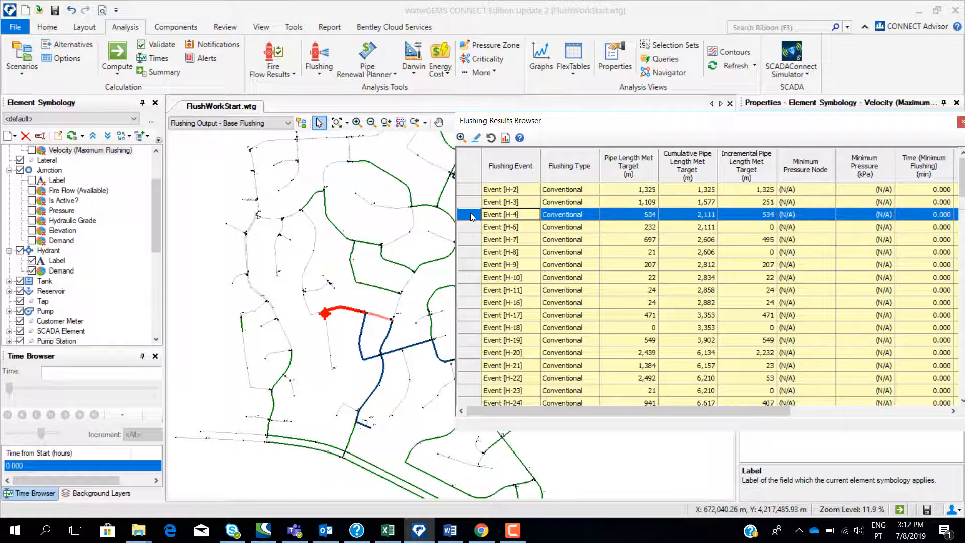
click(471, 227)
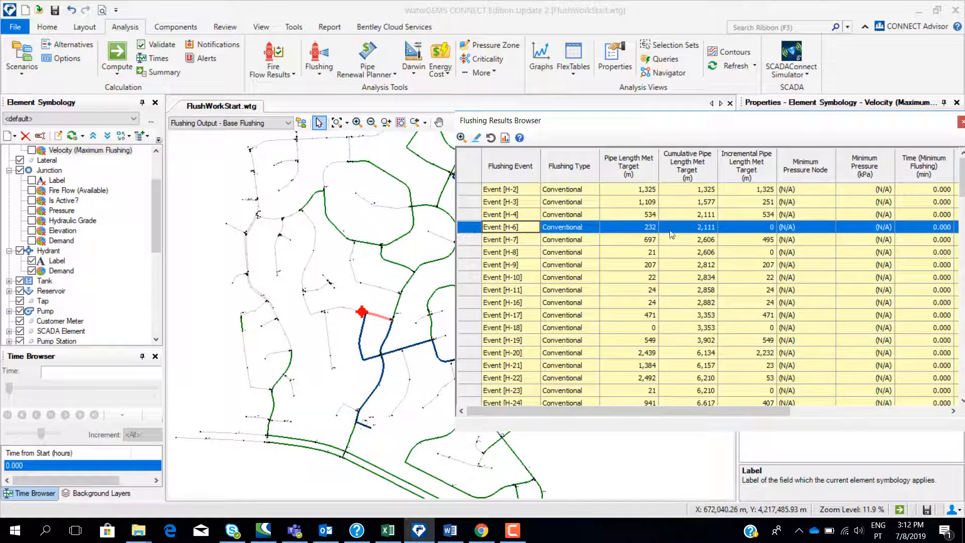
drag(600, 120, 578, 47)
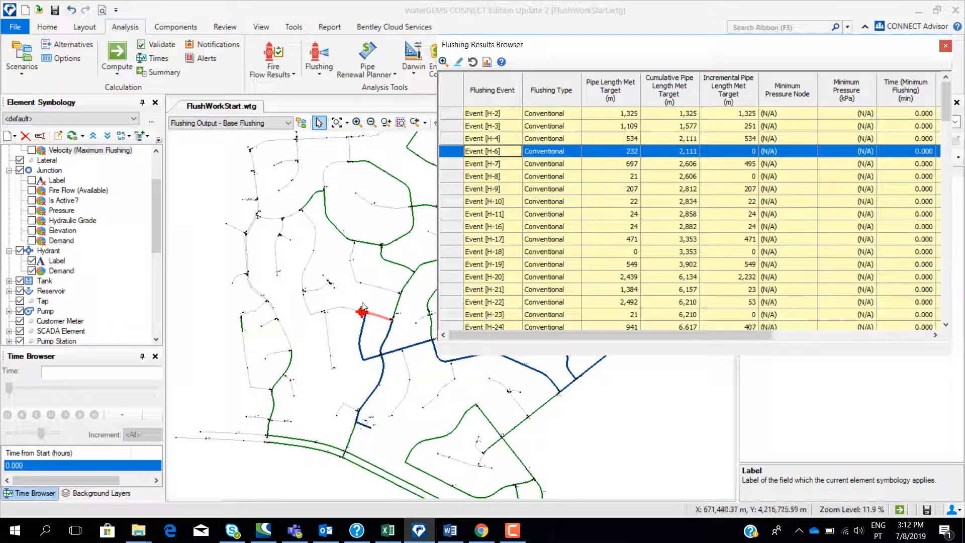
drag(409, 359, 296, 339)
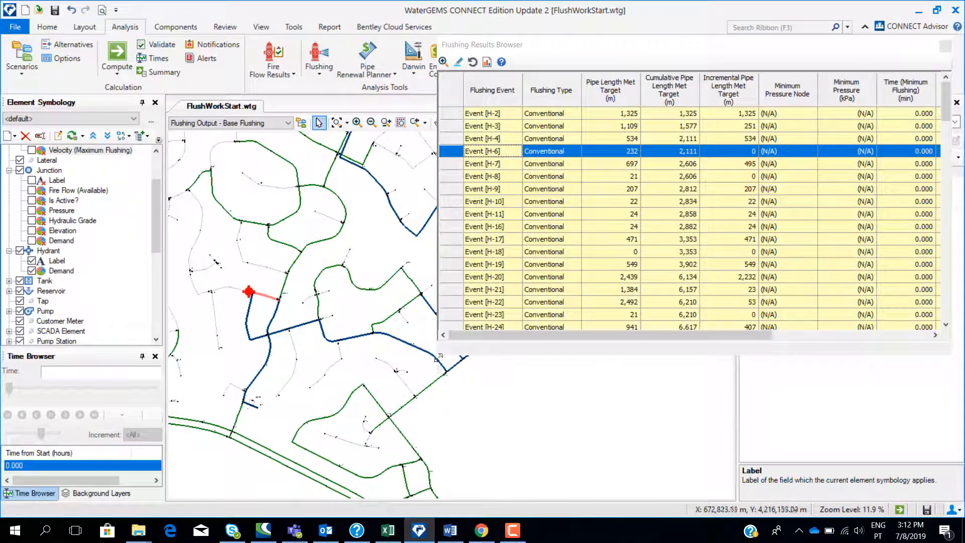
drag(431, 354, 385, 348)
scroll(385, 351, down, 2)
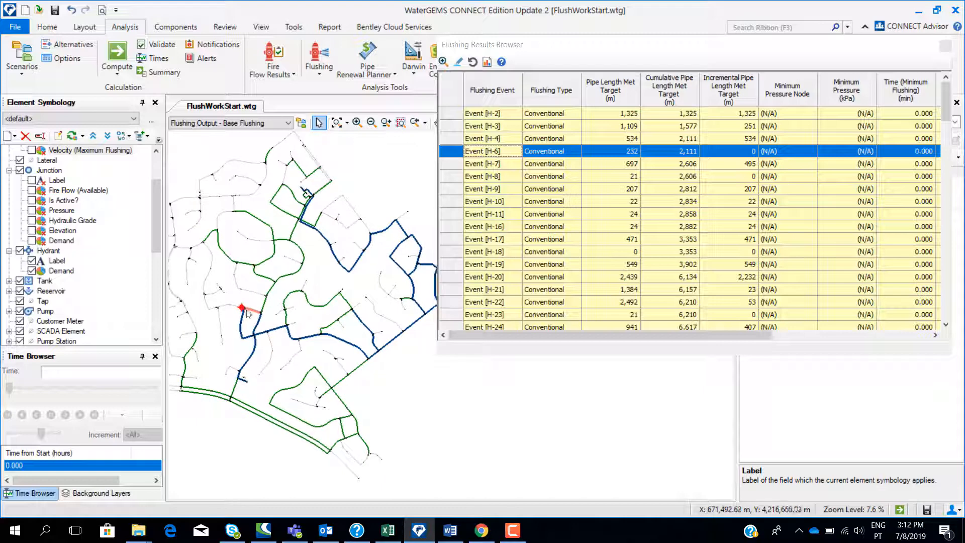
Highlight flushing event H-7, examine its flushed pipes around the hydrant on the map, and close the results browser
click(455, 166)
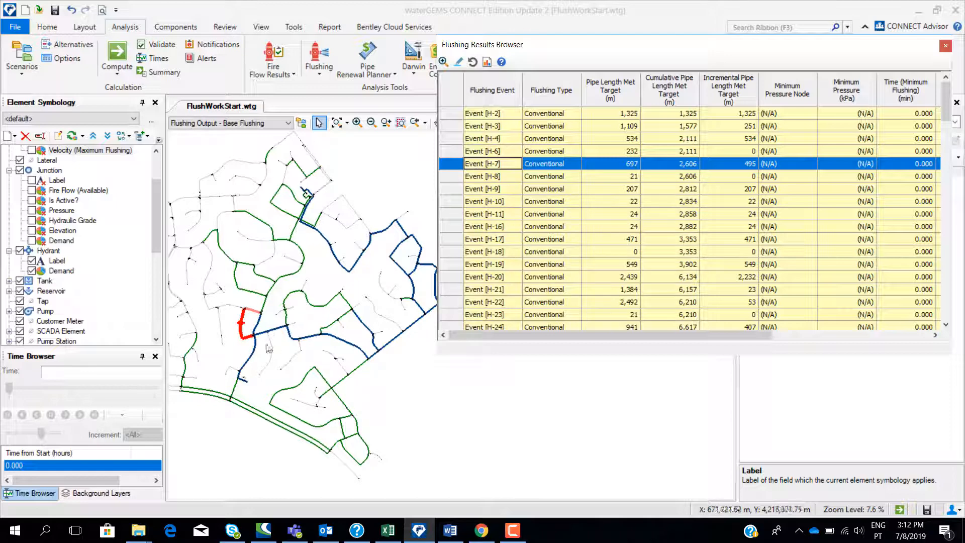
scroll(244, 318, up, 5)
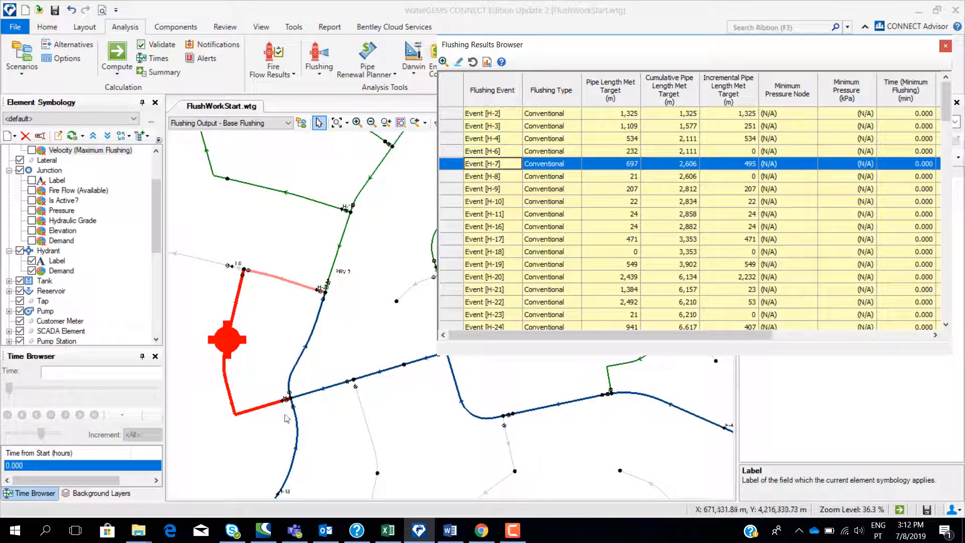
scroll(342, 307, down, 5)
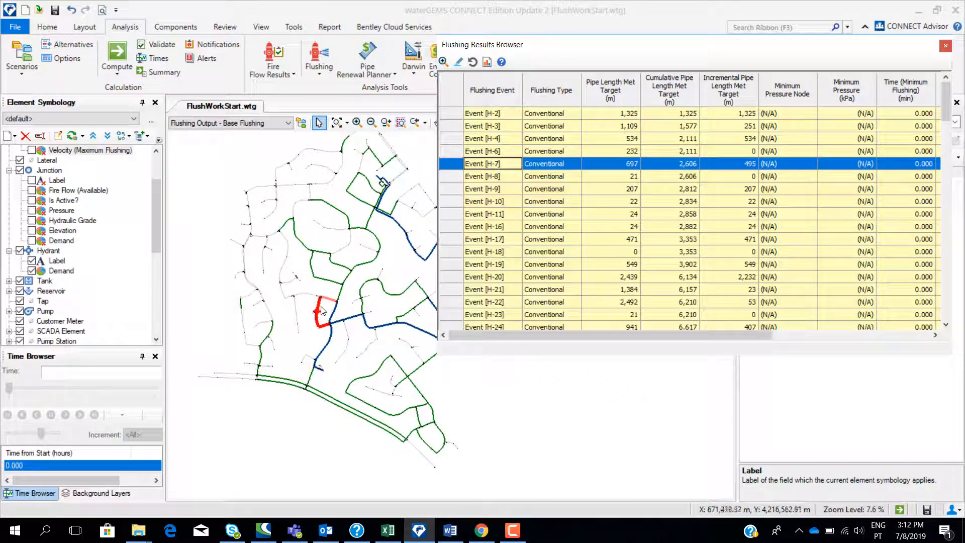
drag(325, 311, 307, 317)
scroll(305, 335, up, 1)
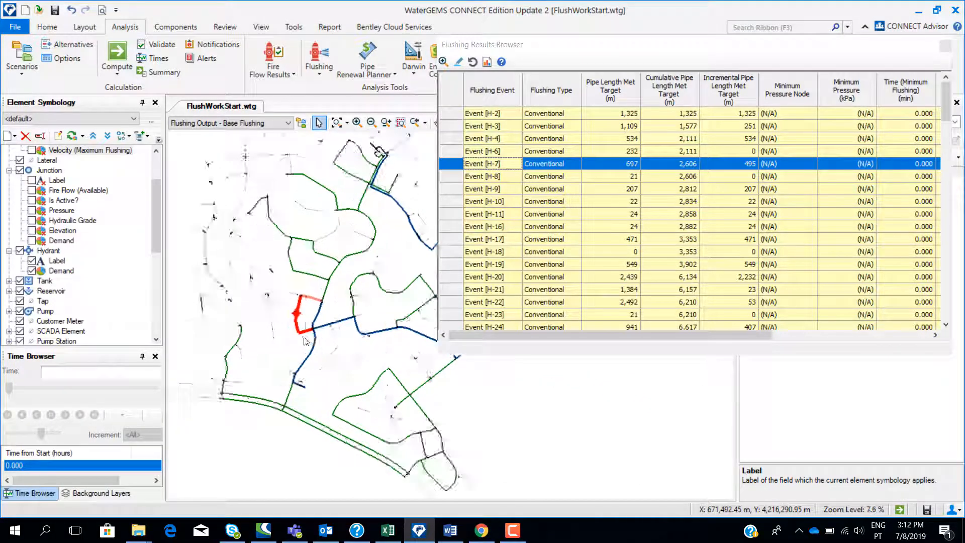
scroll(305, 342, up, 1)
scroll(289, 312, up, 1)
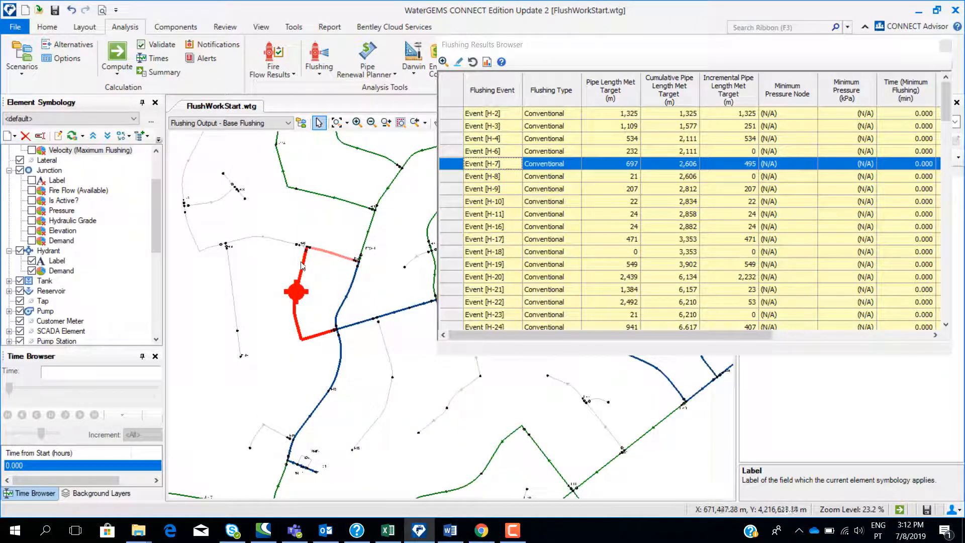
scroll(321, 311, down, 1)
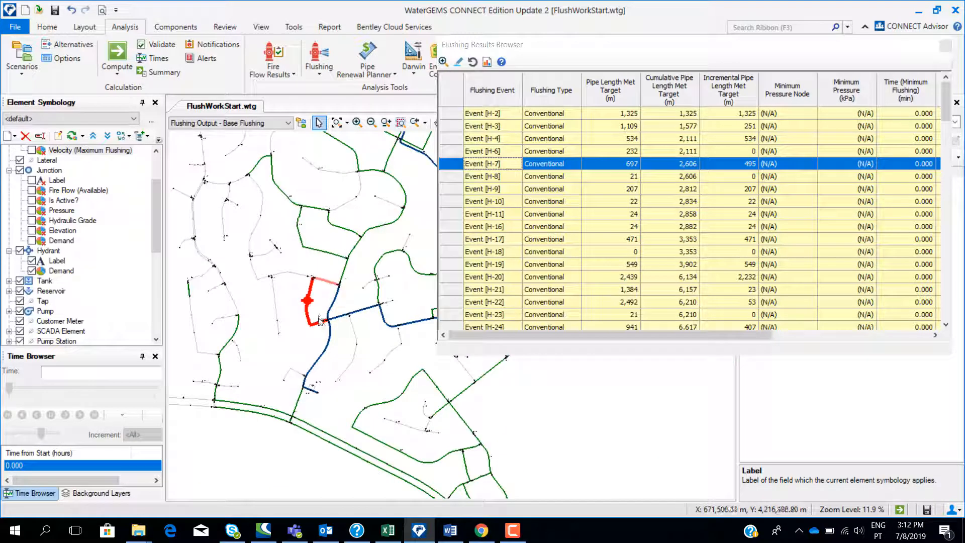
drag(666, 62, 543, 87)
click(822, 70)
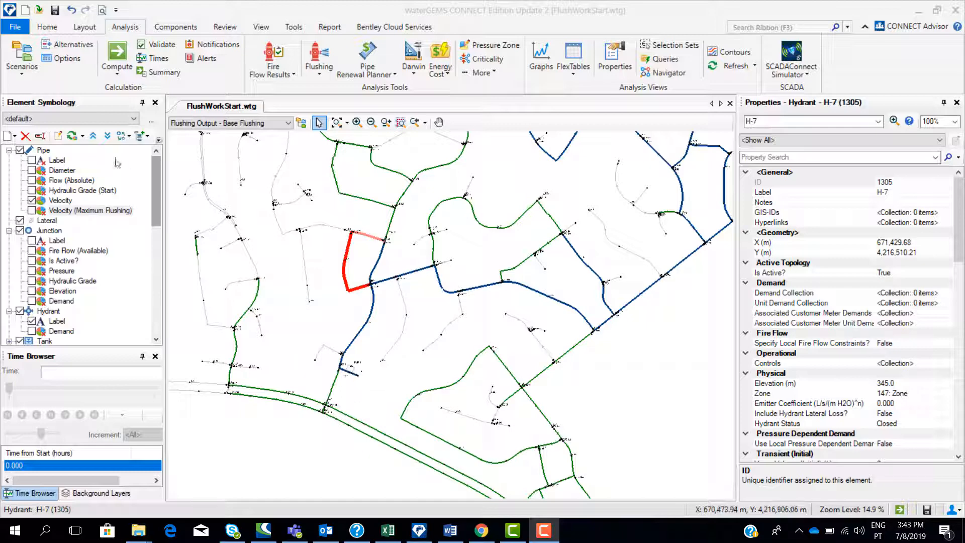
Turn off the pipes' Velocity color coding and add an area named "UDF event" to the Flushing Study
click(32, 200)
click(318, 55)
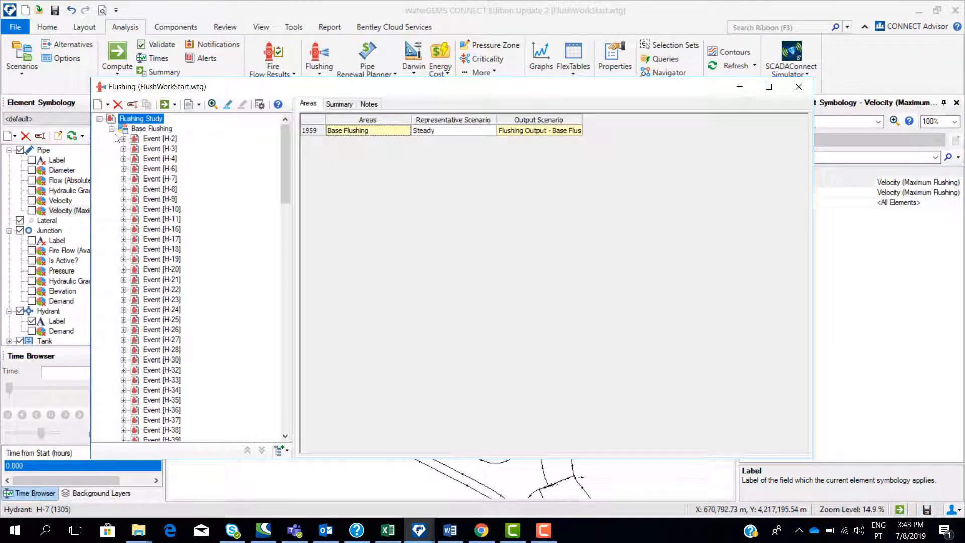
click(111, 128)
right_click(147, 125)
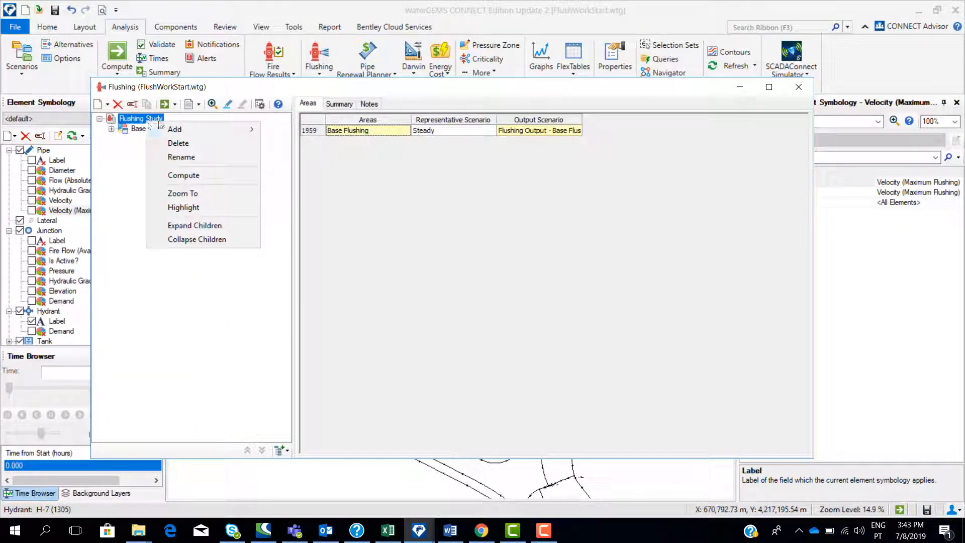
mouse_move(213, 129)
click(294, 148)
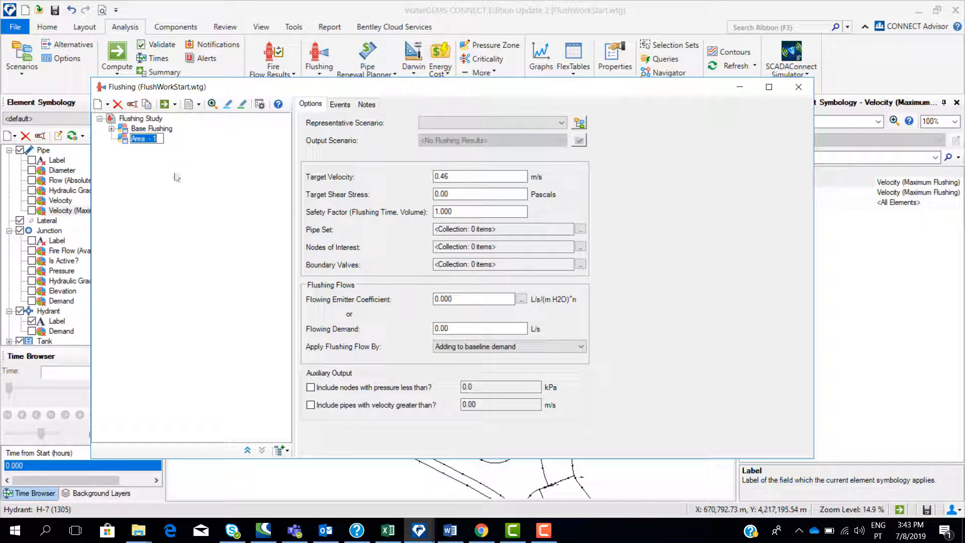
text(UDF event)
key(Return)
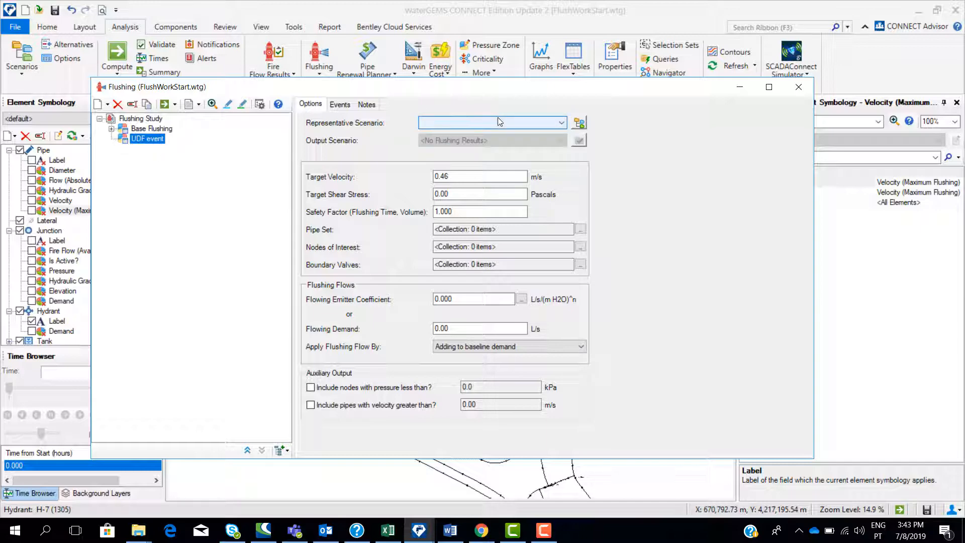
Set the UDF event area's representative scenario to Flushing Output - Base Flushing and its target velocity to 0.90 m/s
click(488, 122)
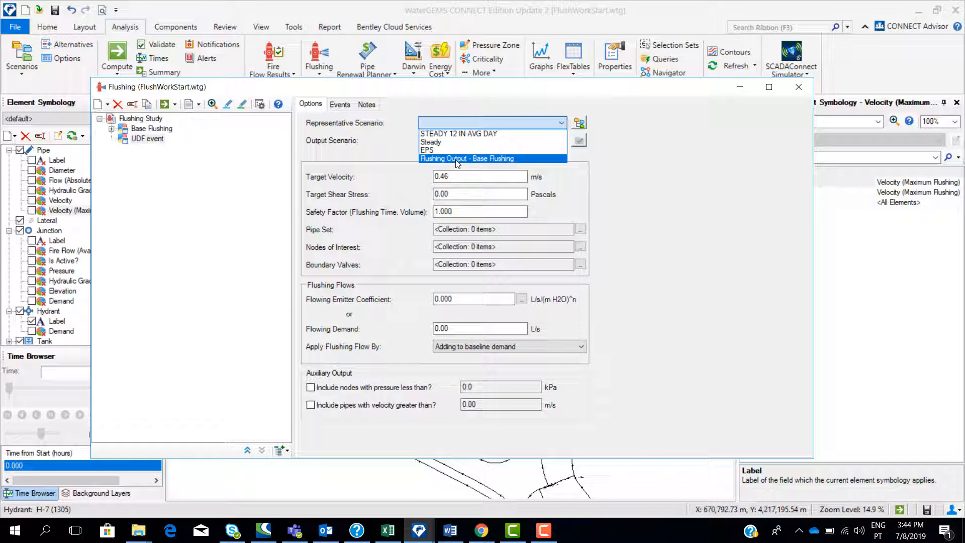
click(456, 159)
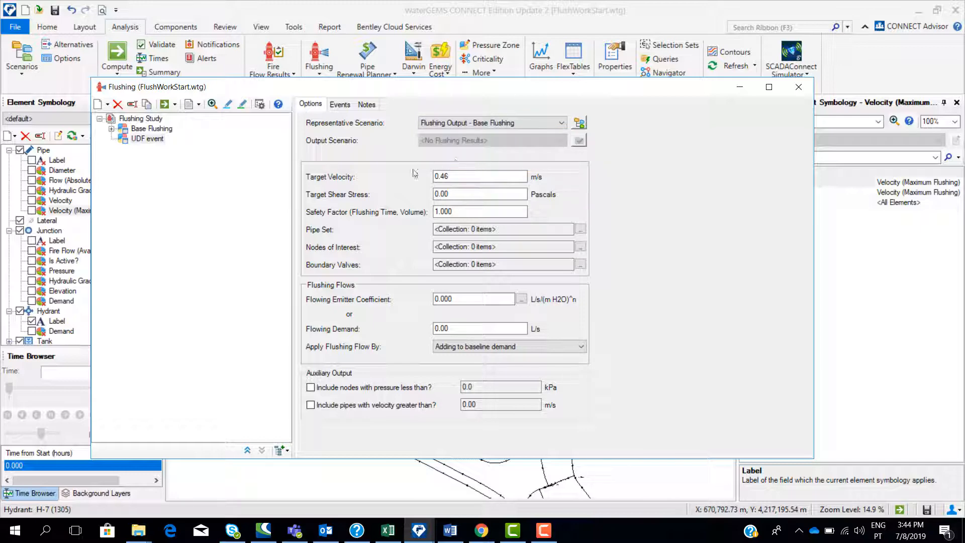
double_click(456, 175)
text(0.90)
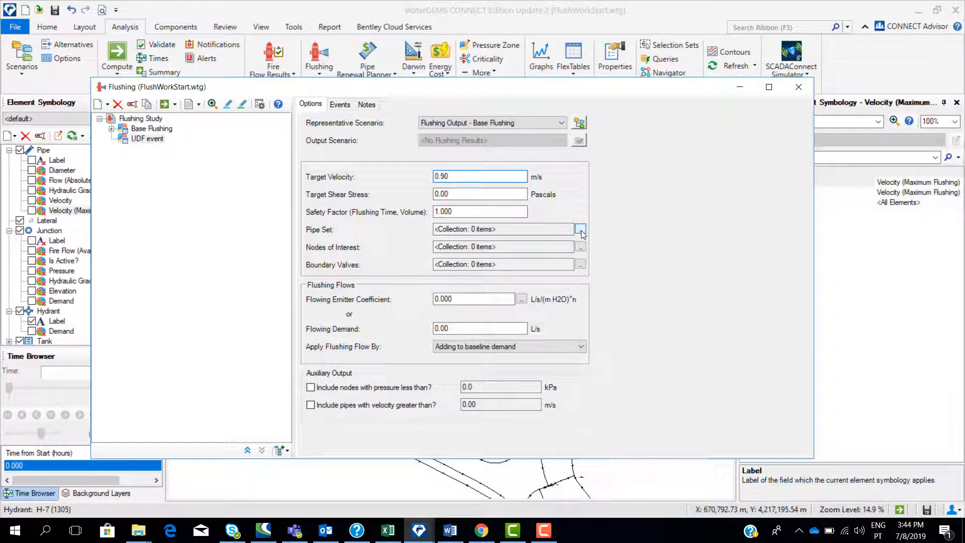
Fill the UDF event area's pipe set with all pipes of the network using the All Pipes query
click(581, 229)
click(392, 164)
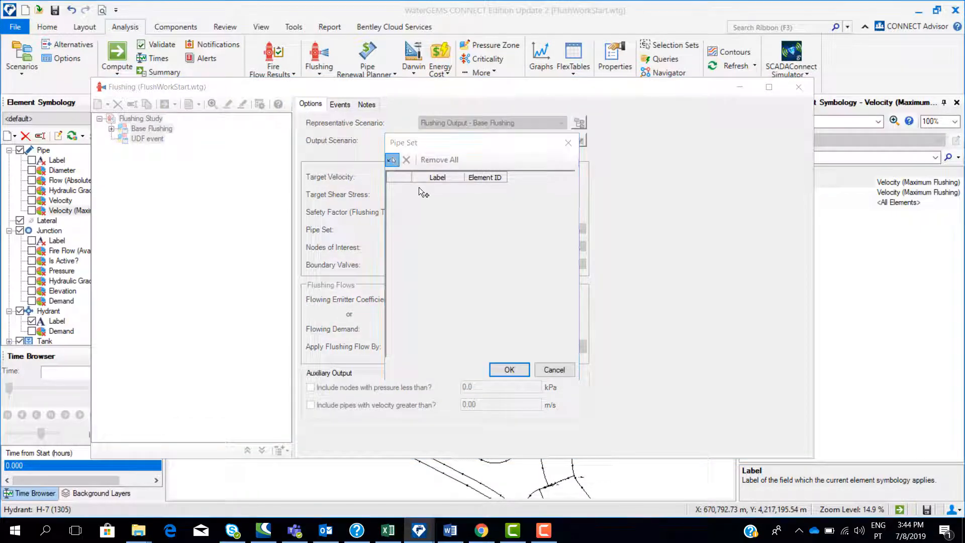
click(473, 266)
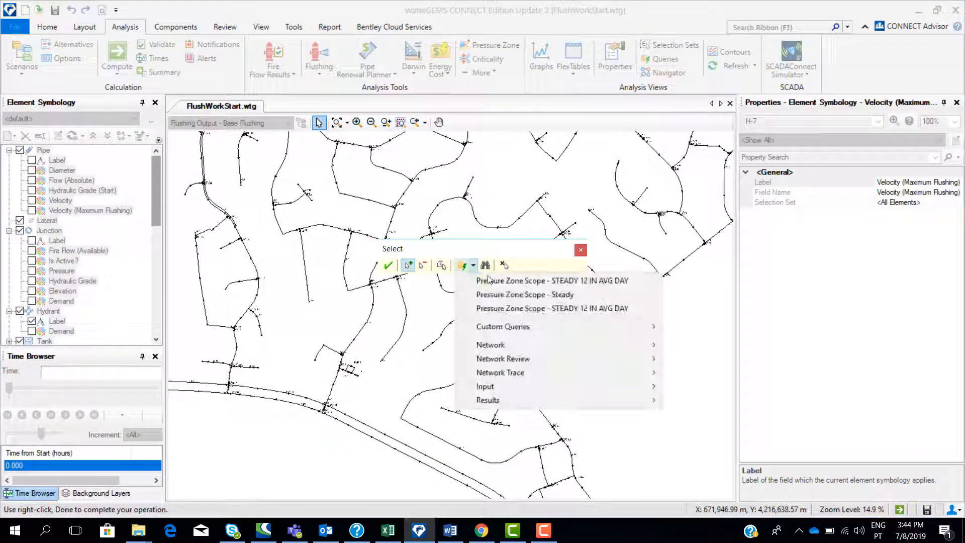
click(670, 346)
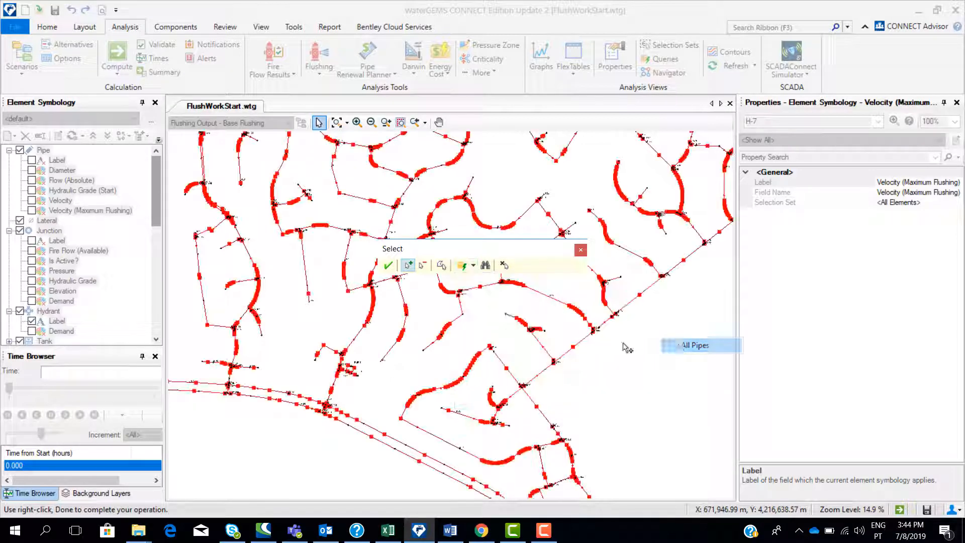
click(388, 265)
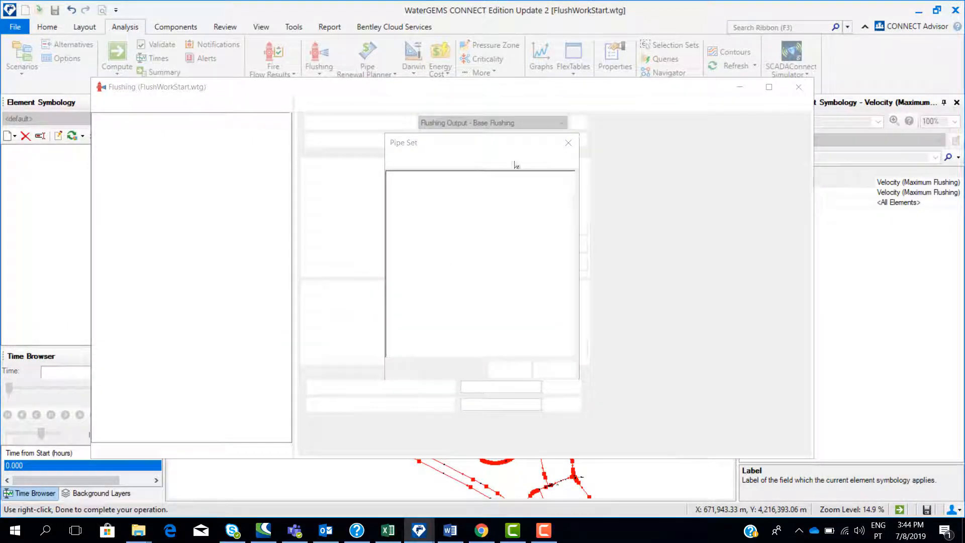
click(512, 370)
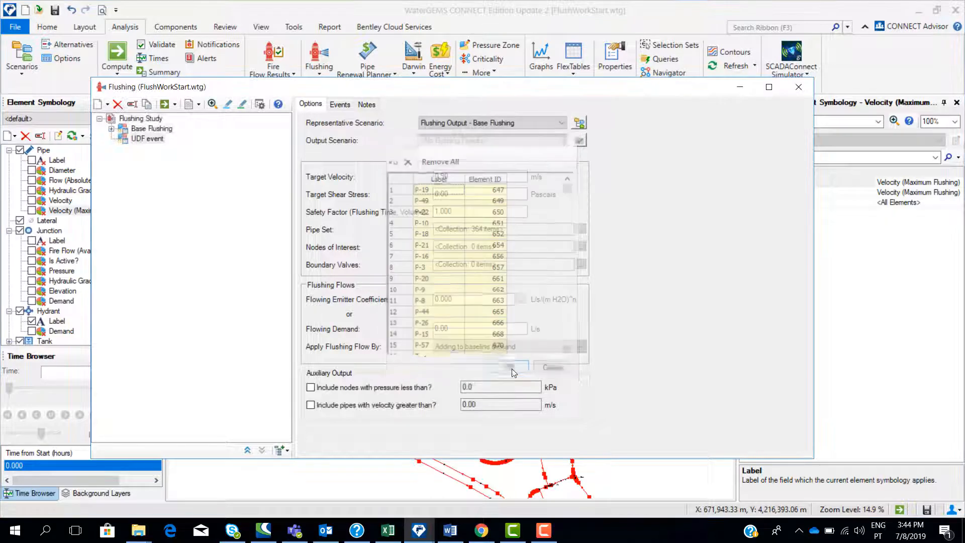
Set the UDF event area's flowing emitter coefficient to 12.04 L/s/(m H2O)^n
double_click(471, 300)
text(12.04)
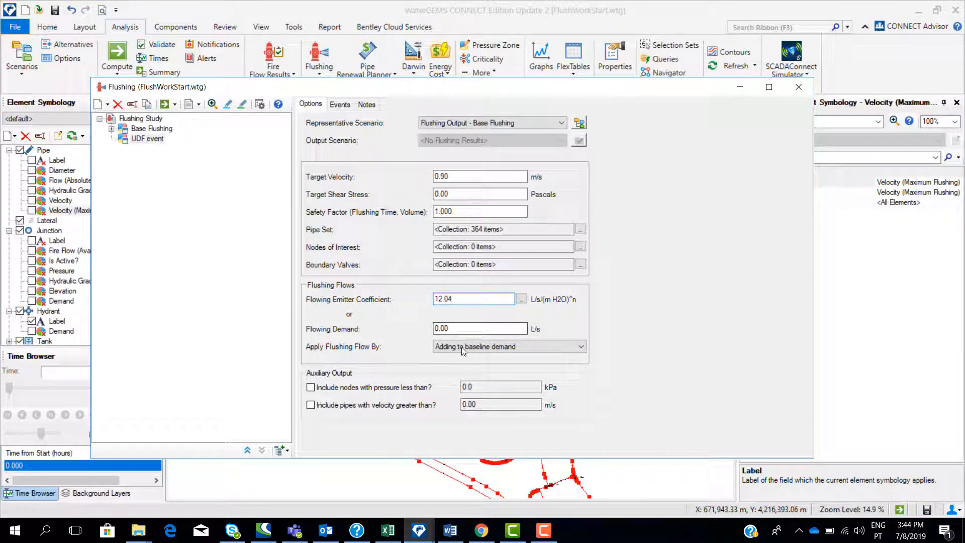
Add a new unidirectional event to the UDF event area and select hydrant H-42 as its flushing hydrant
click(157, 139)
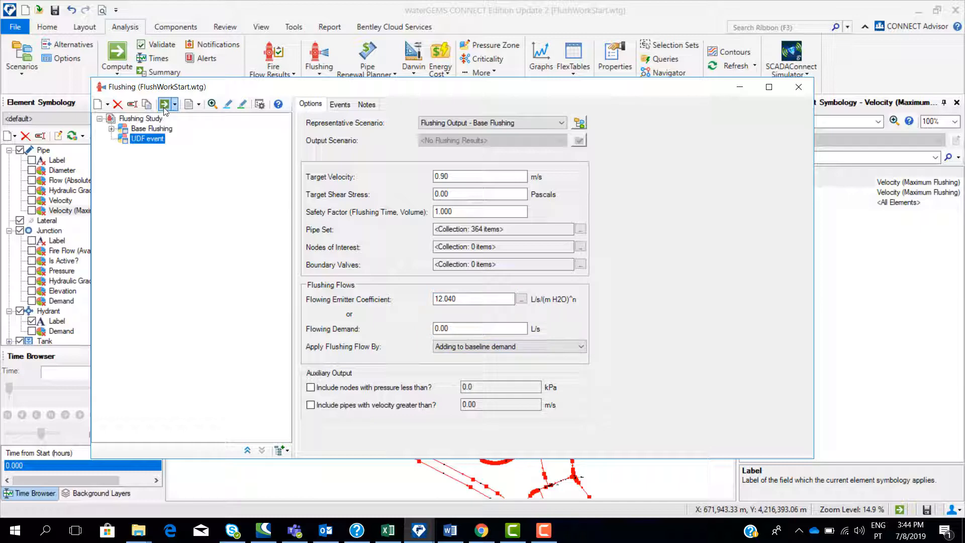
right_click(141, 143)
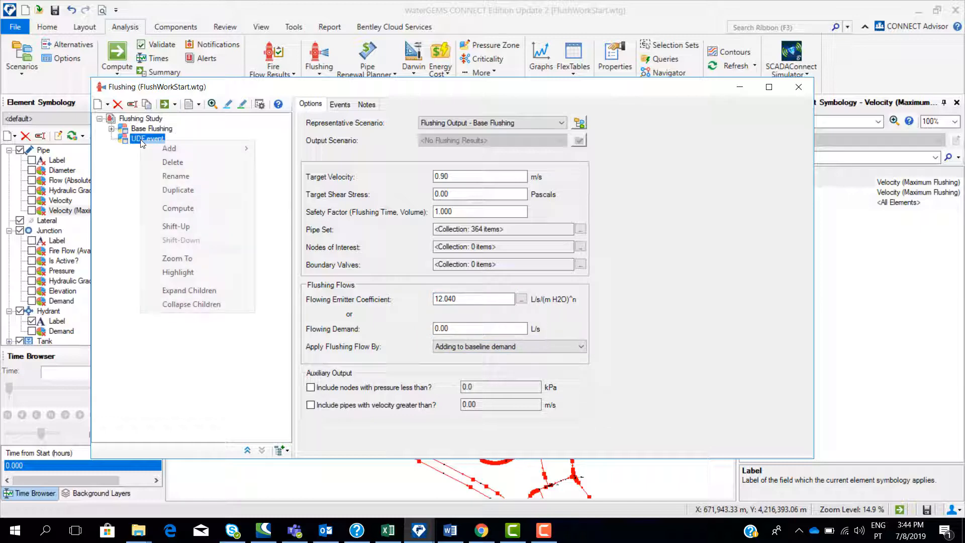
mouse_move(185, 147)
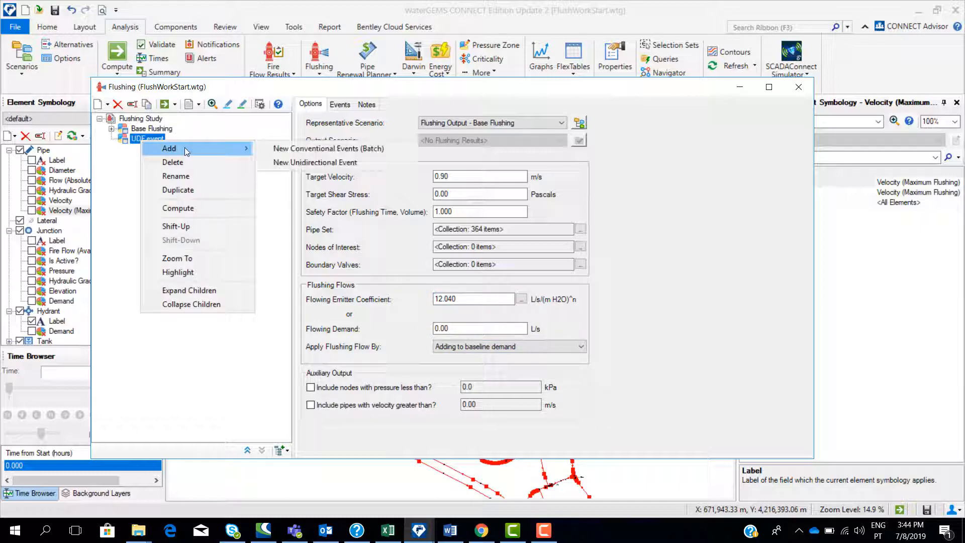
click(306, 164)
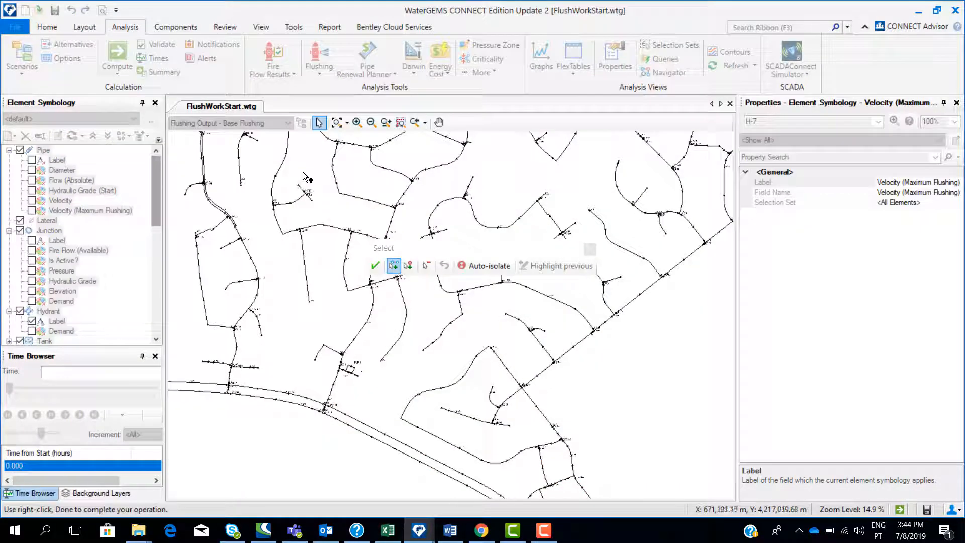
click(408, 266)
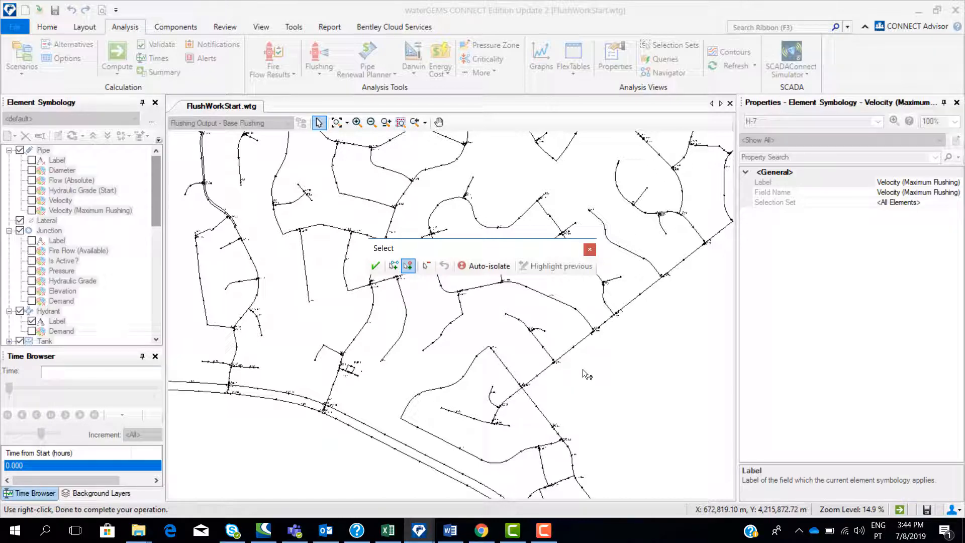
scroll(584, 369, up, 5)
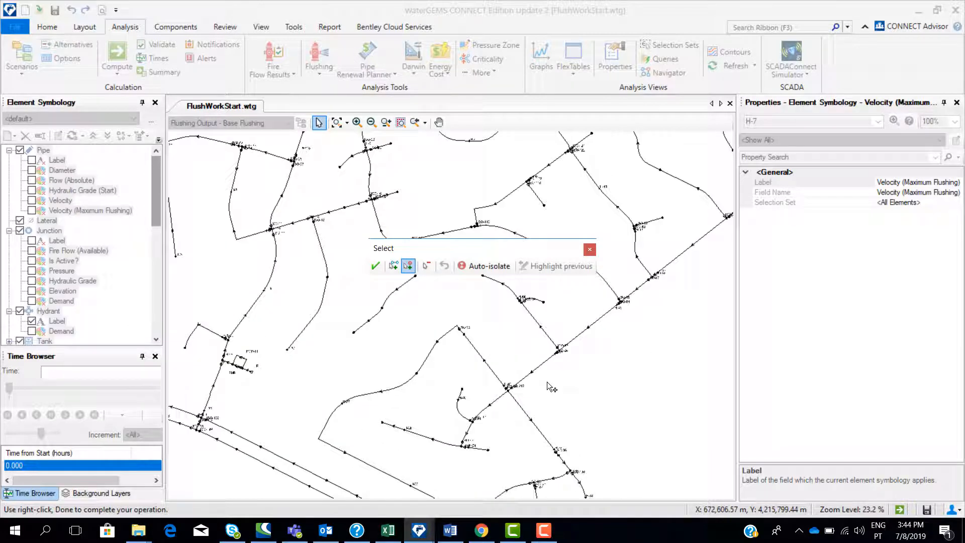
scroll(583, 344, up, 6)
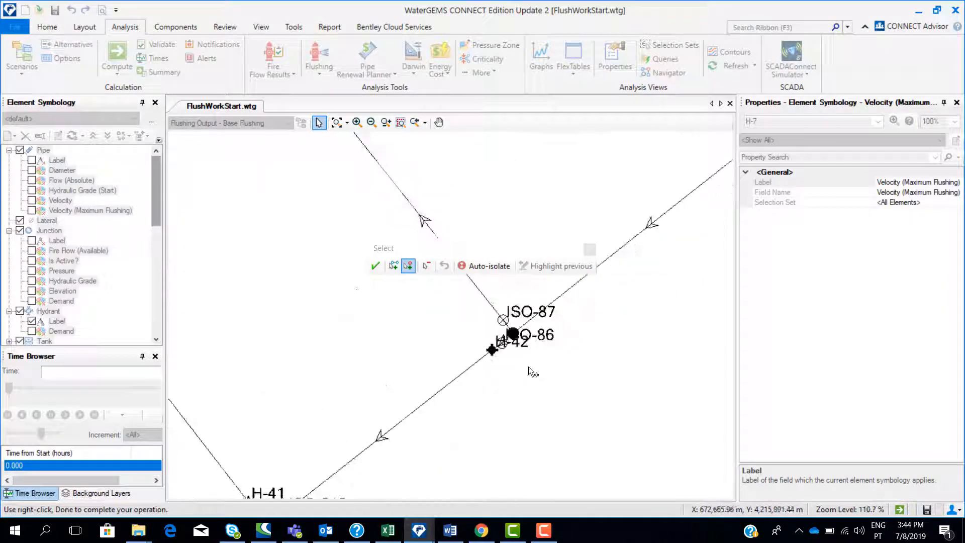
click(496, 348)
Add isolation valves ISO-212 and ISO-85 to the event as closed valves and finish the element selection
scroll(405, 424, down, 3)
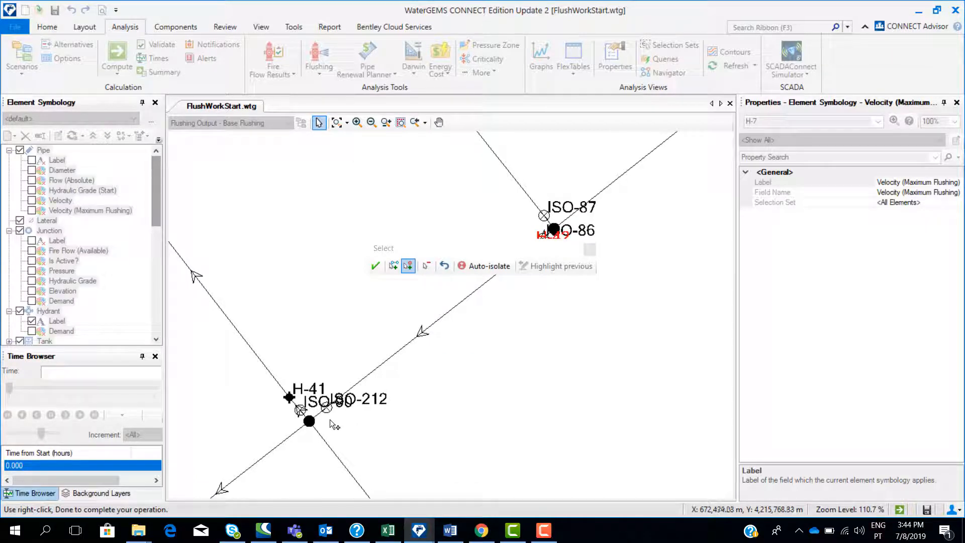
scroll(491, 334, up, 3)
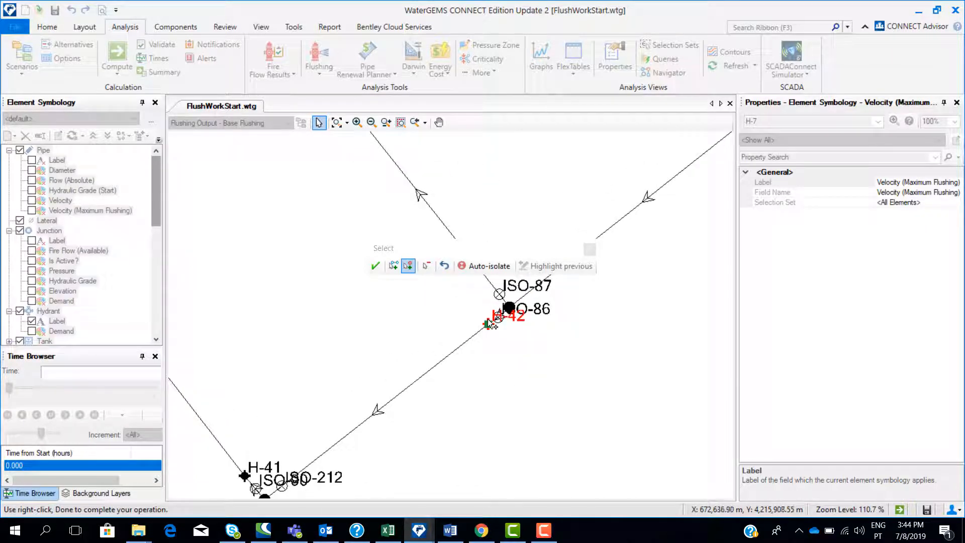
scroll(491, 338, down, 3)
scroll(399, 399, up, 3)
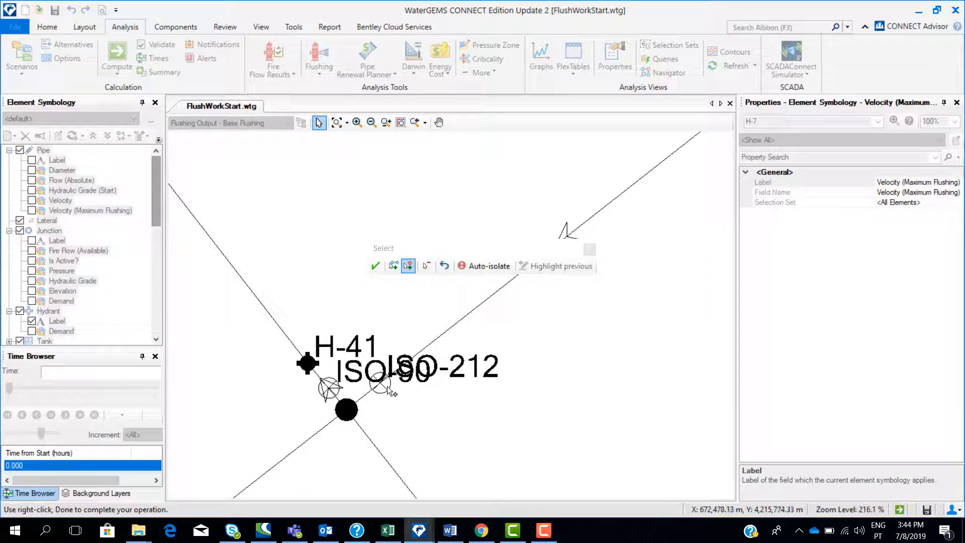
scroll(515, 378, down, 2)
drag(610, 360, 451, 431)
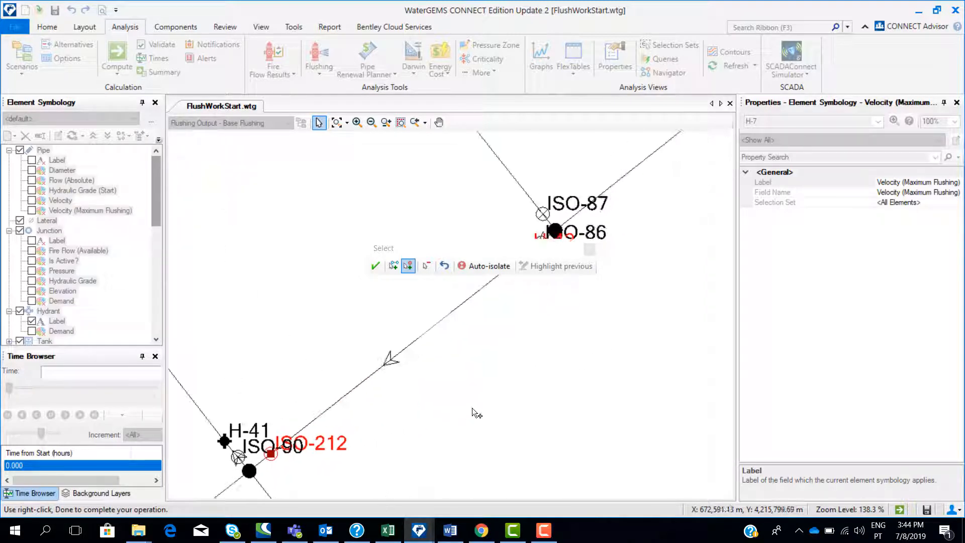
scroll(492, 399, down, 2)
drag(587, 352, 422, 465)
drag(577, 323, 487, 444)
scroll(504, 322, up, 3)
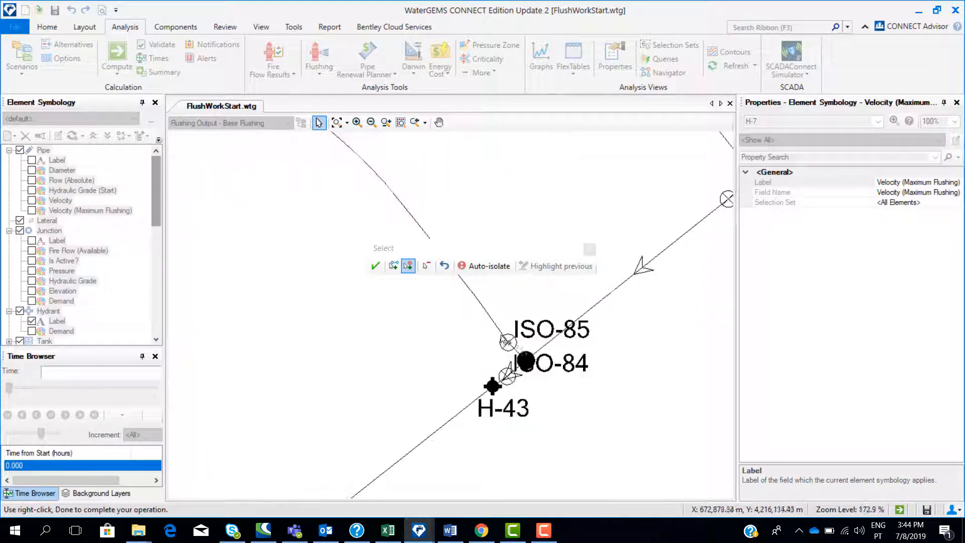
click(512, 345)
click(375, 266)
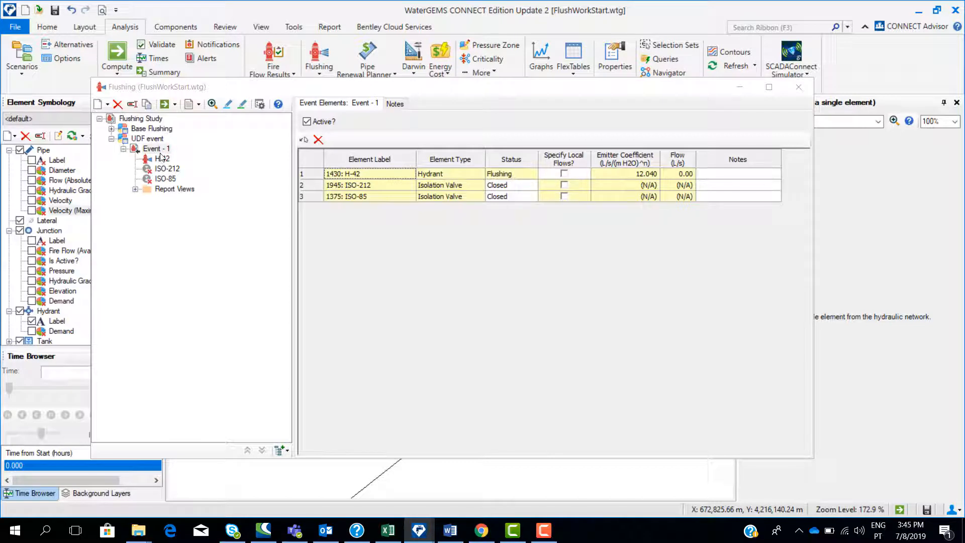
Compute the single unidirectional flushing event, then close the calculation summary and the flushing manager
click(166, 106)
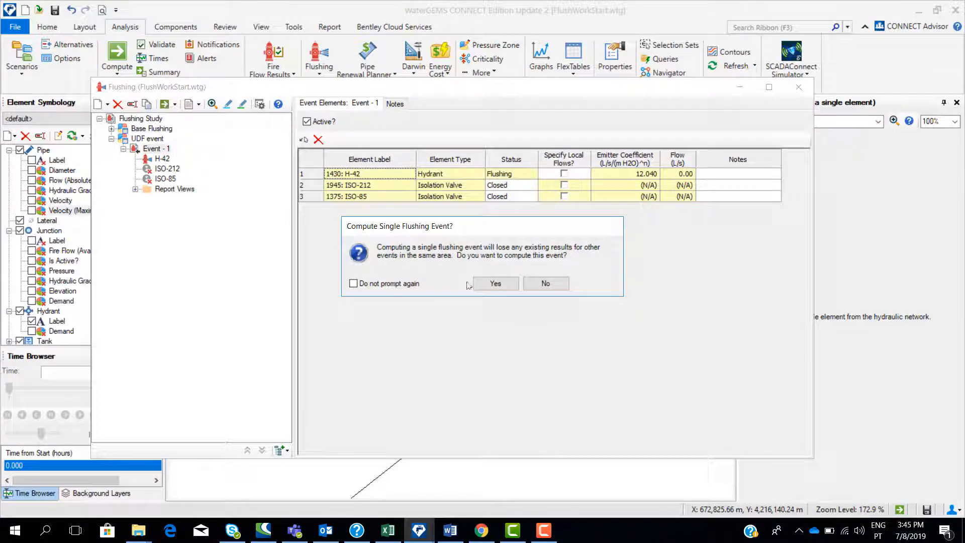
click(483, 286)
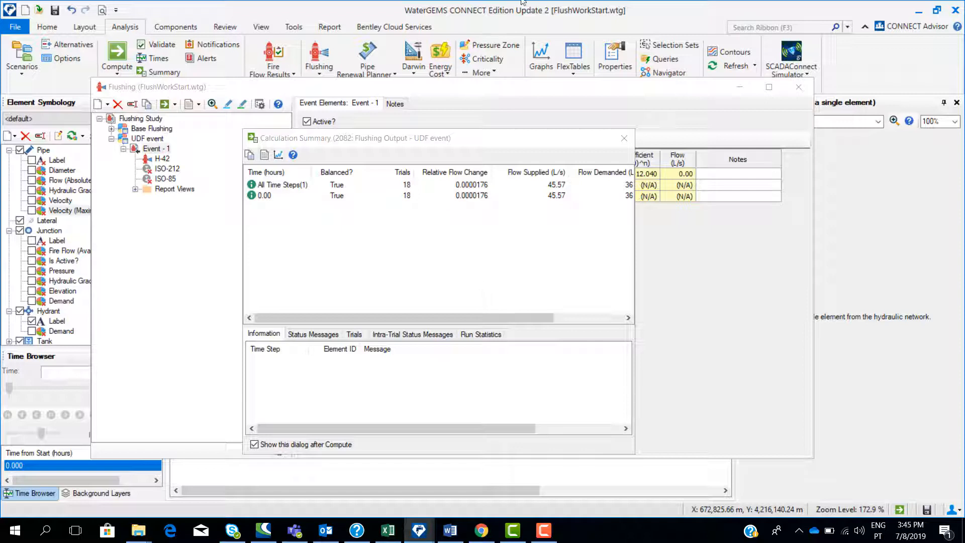
click(624, 138)
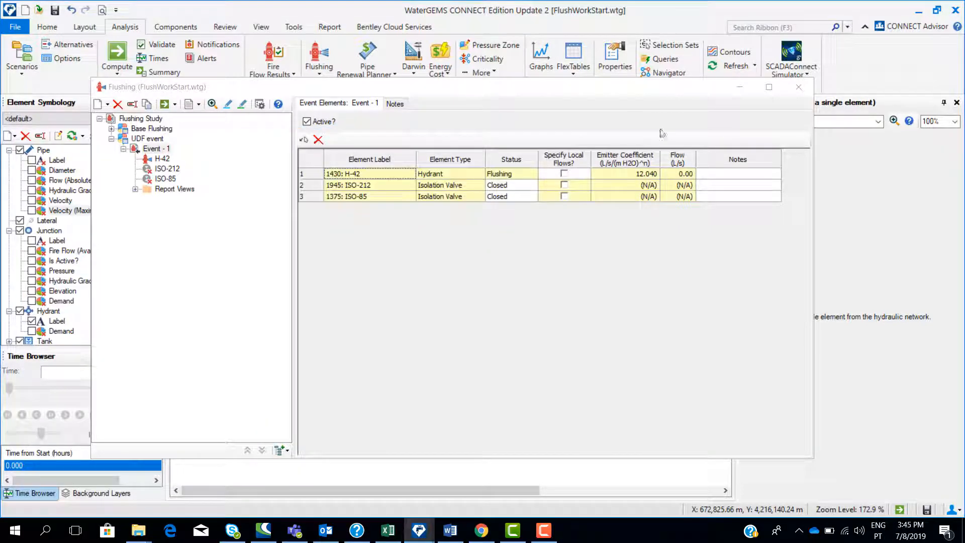
click(799, 87)
Close the user notifications and turn on the pipes' Velocity (Maximum Flushing) color coding for the Flushing Output - UDF event scenario
click(226, 123)
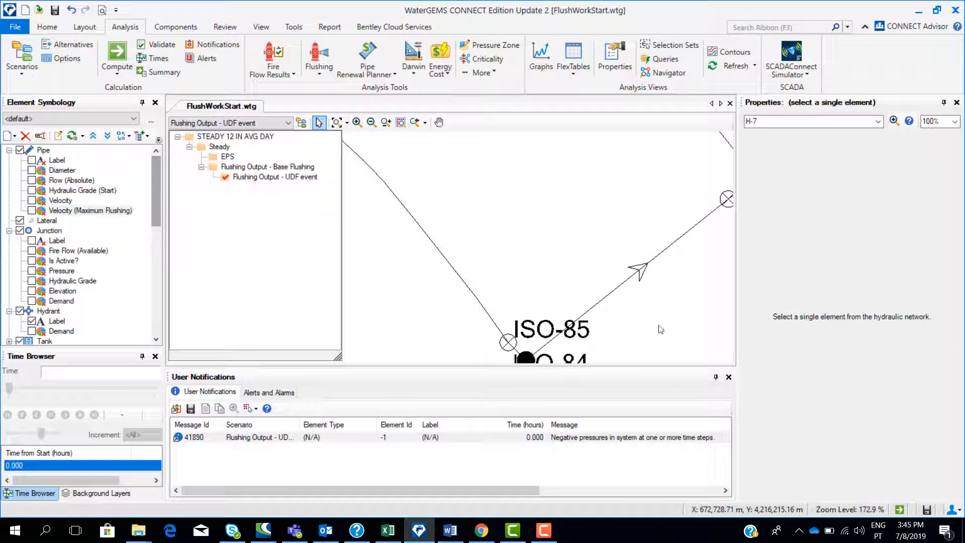
click(729, 377)
click(729, 377)
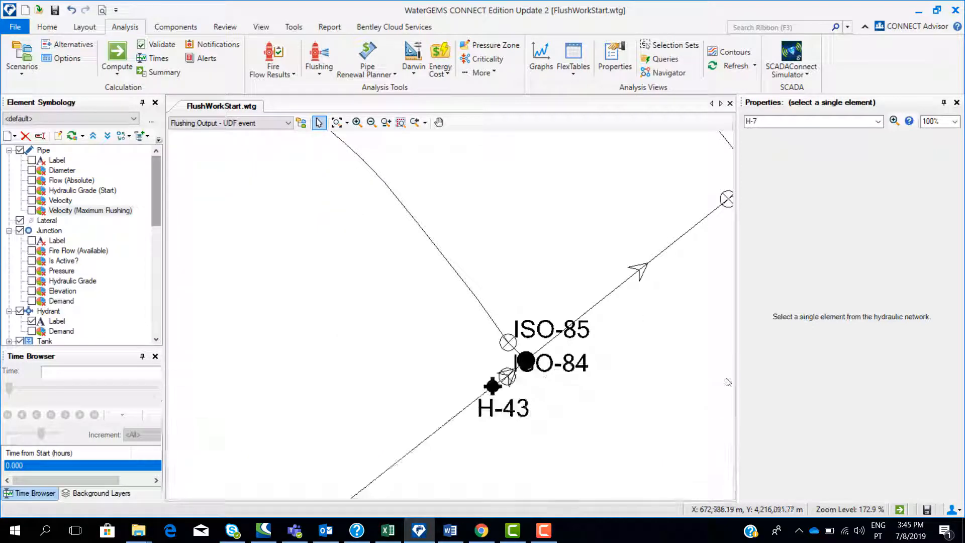
scroll(612, 397, down, 7)
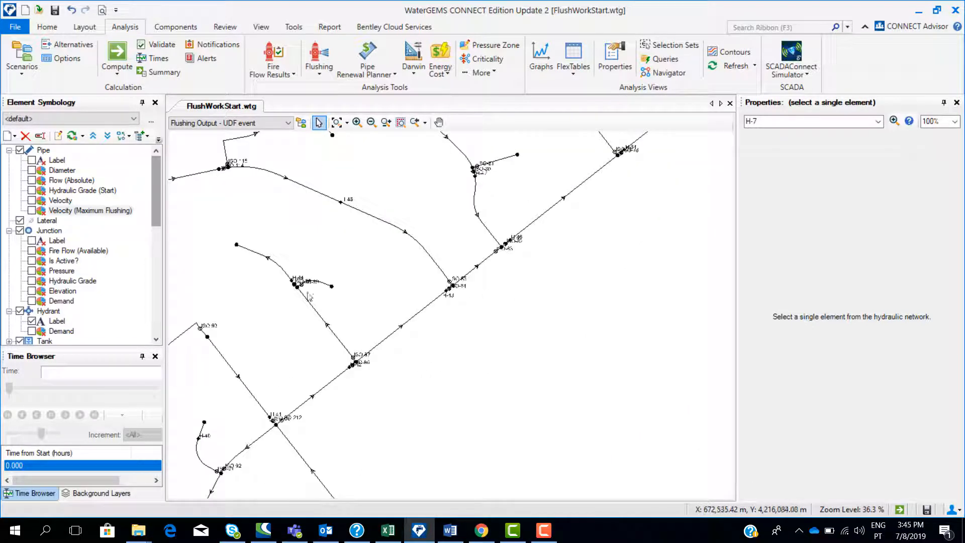
click(32, 210)
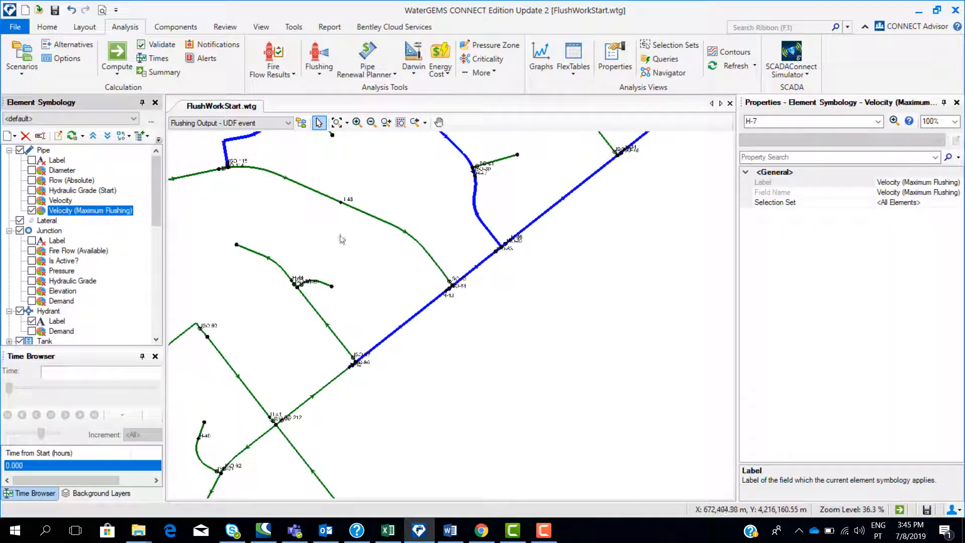
Examine the maximum flushing velocity colors of the pipes around hydrants H-42 and H-43 and across the surrounding network
scroll(426, 248, down, 3)
scroll(426, 248, up, 9)
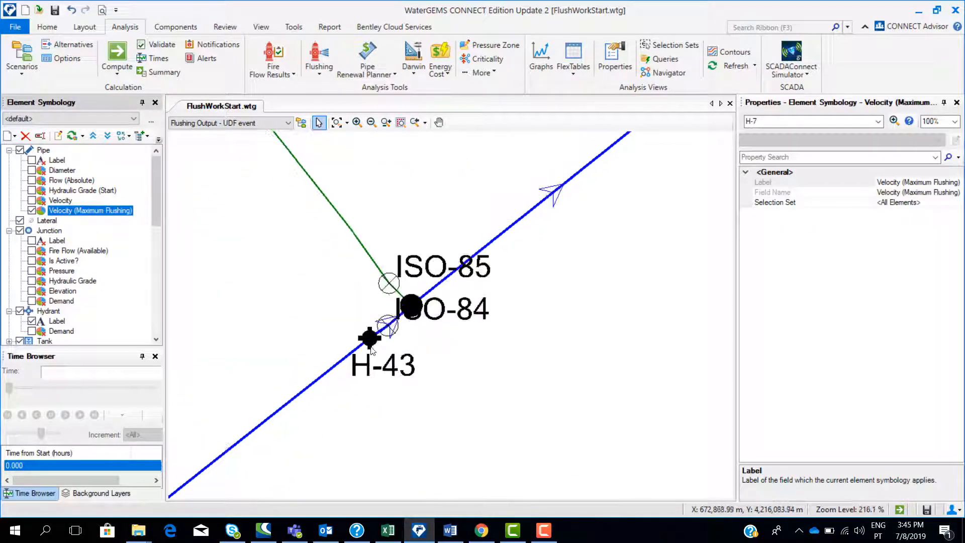
drag(269, 453, 455, 254)
drag(323, 375, 408, 298)
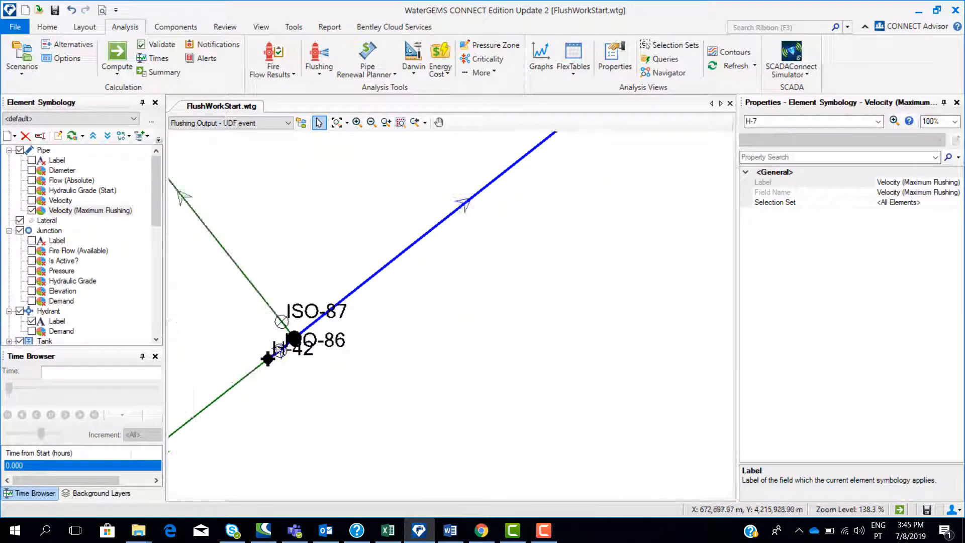
scroll(257, 369, down, 3)
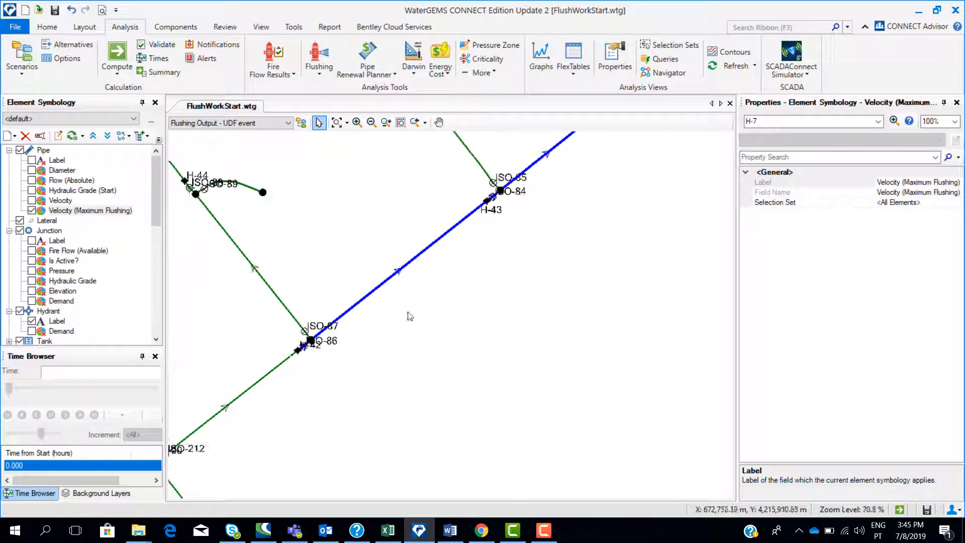
scroll(415, 372, down, 2)
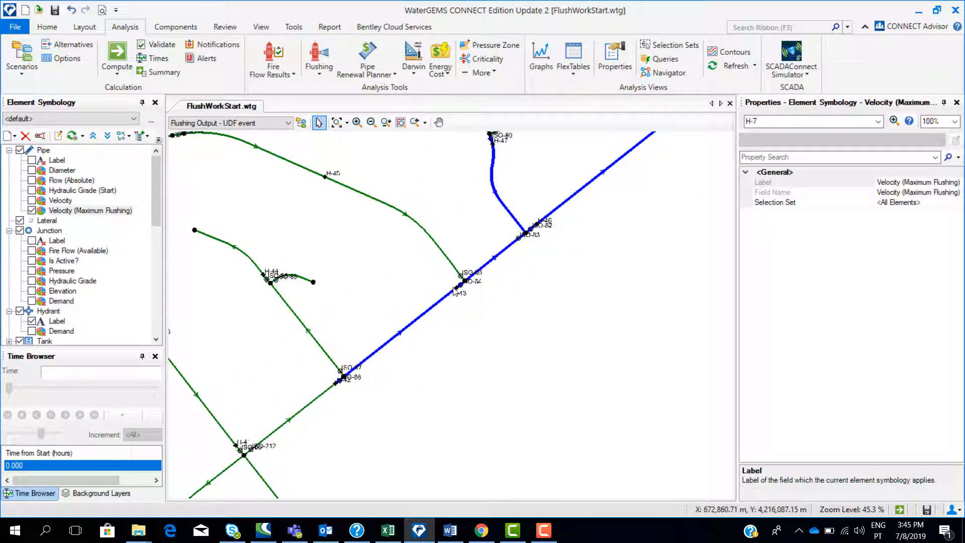
scroll(441, 315, down, 1)
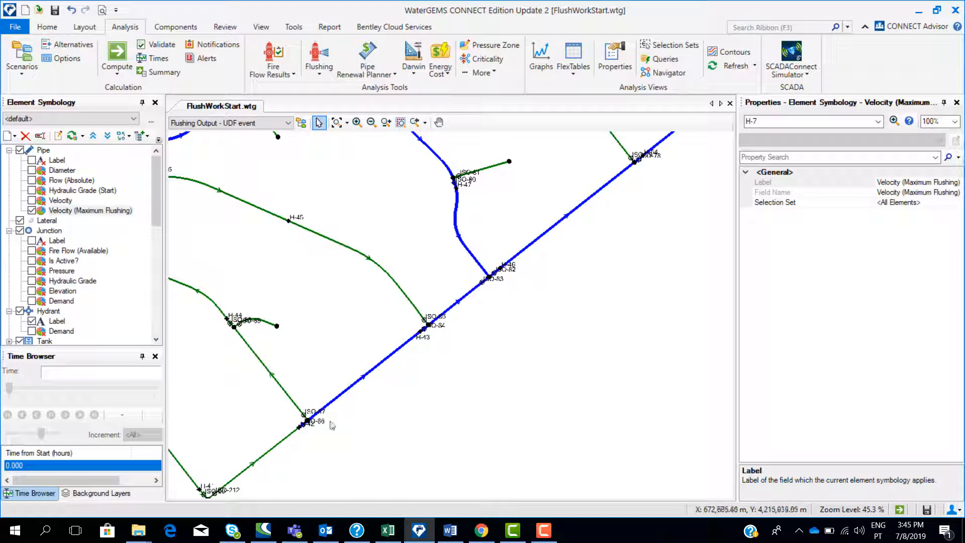
scroll(331, 425, down, 5)
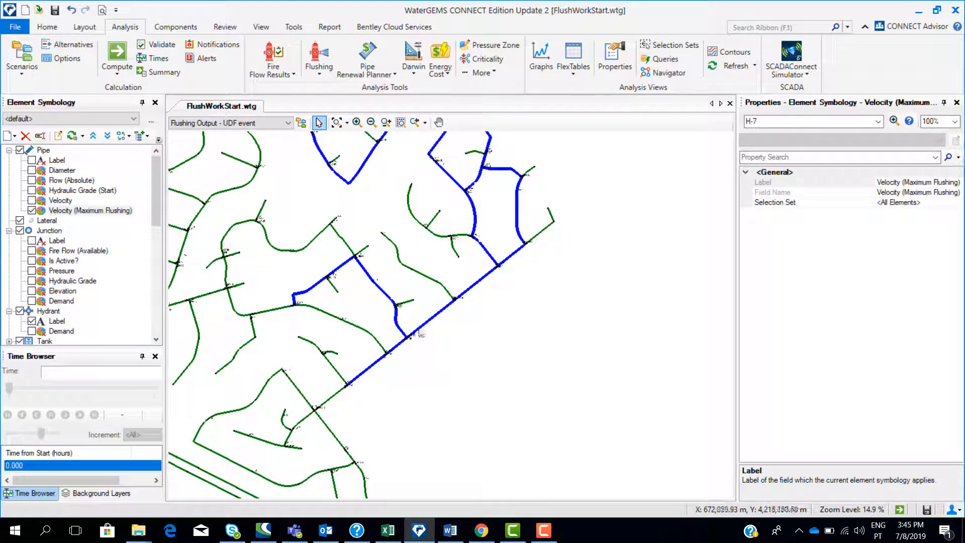
scroll(404, 342, up, 5)
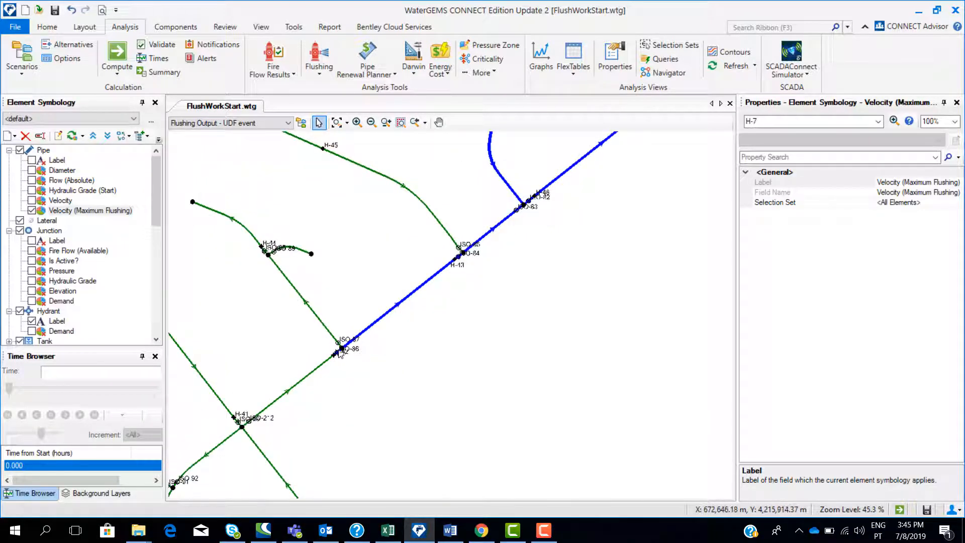
scroll(340, 352, up, 5)
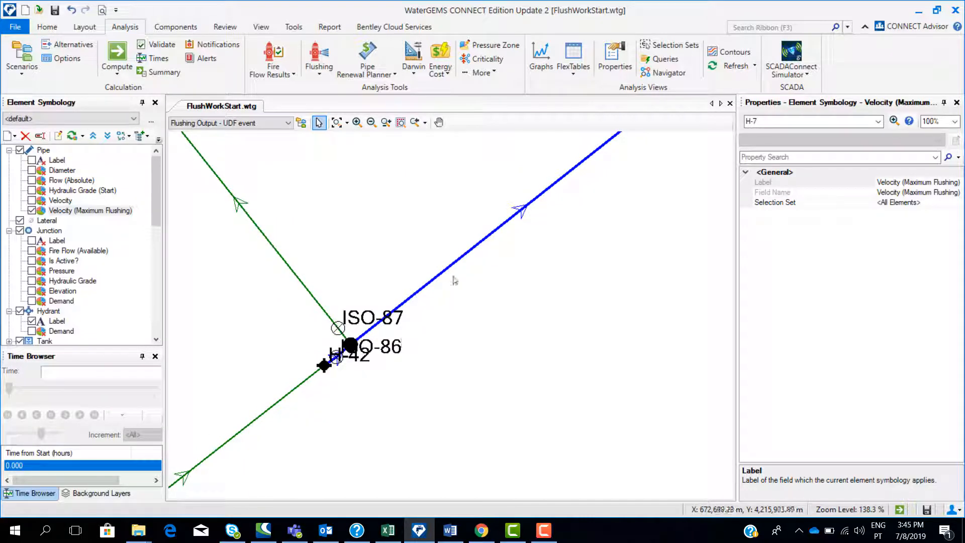
Inspect the Velocity (Maximum Flushing, Study) result in the properties of the pipe between hydrants H-42 and H-43
scroll(455, 280, down, 4)
click(472, 303)
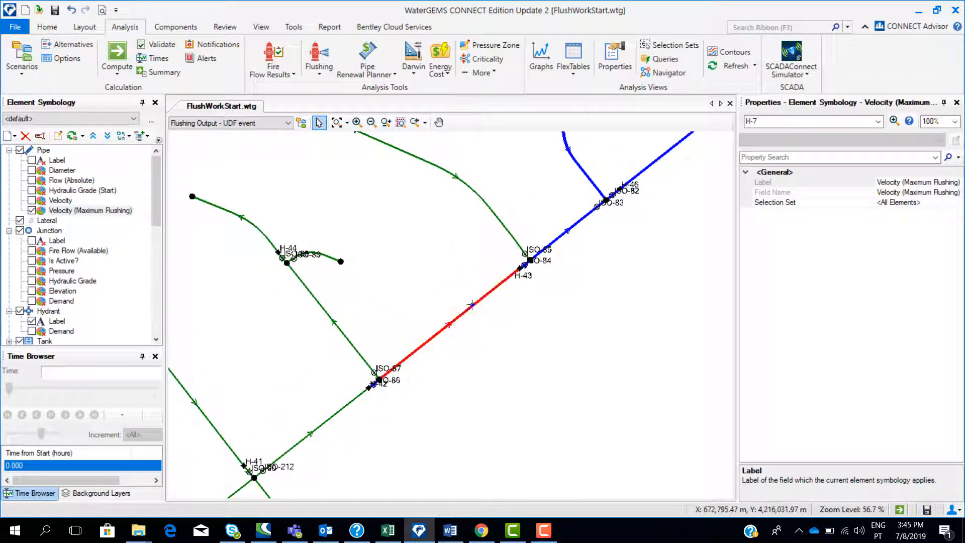
scroll(873, 364, down, 10)
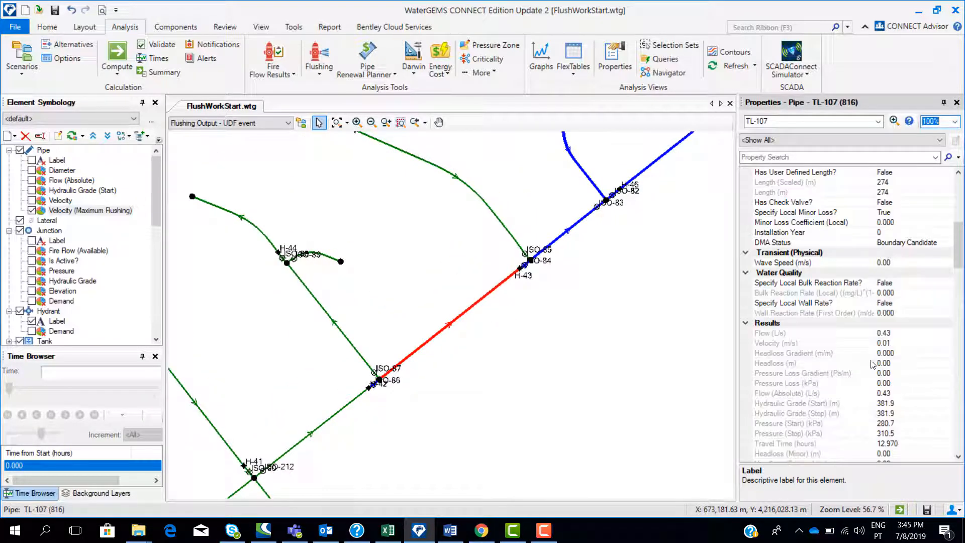
scroll(872, 364, down, 8)
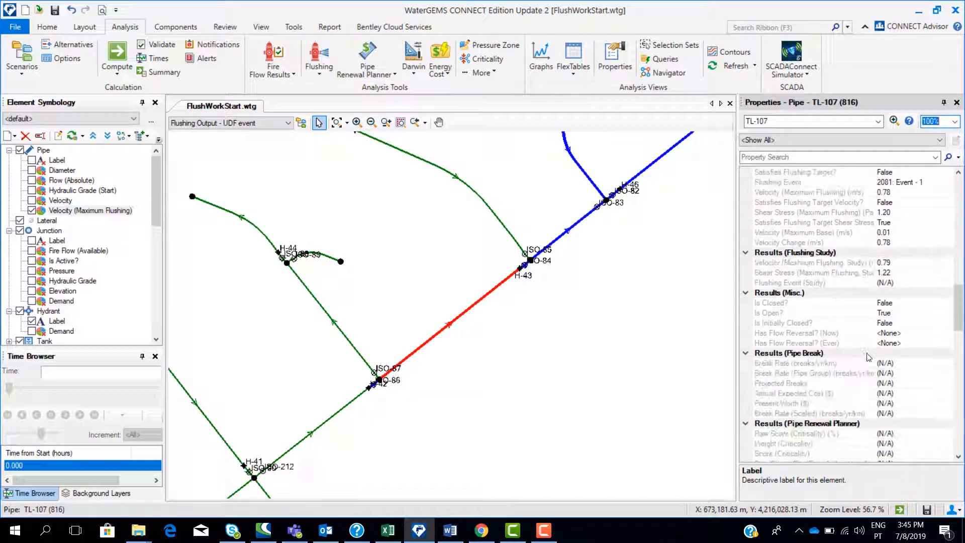
scroll(868, 357, down, 9)
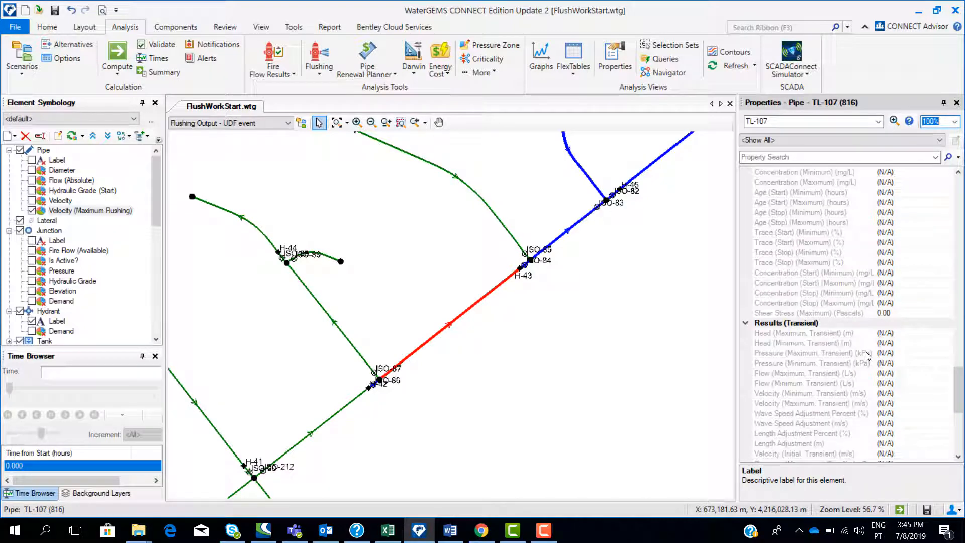
scroll(868, 357, up, 2)
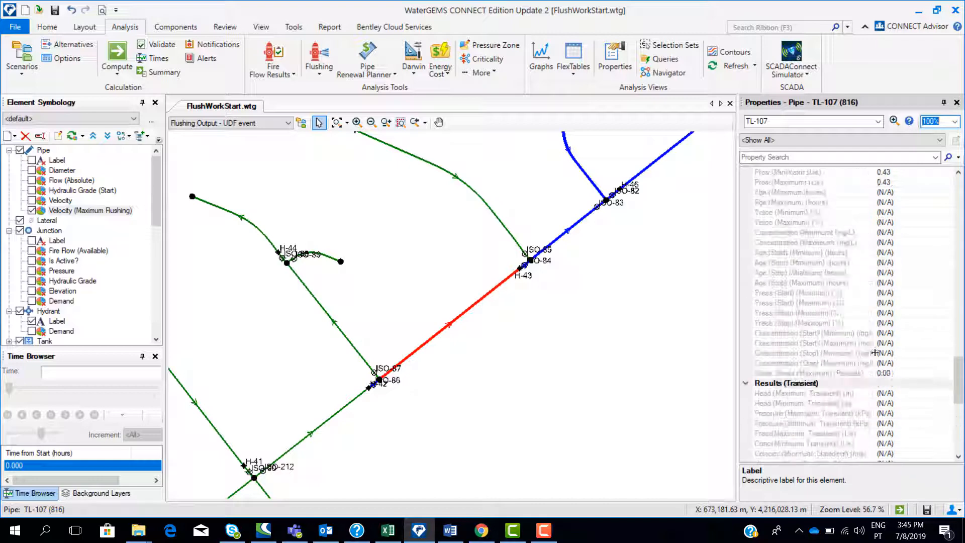
scroll(874, 353, up, 12)
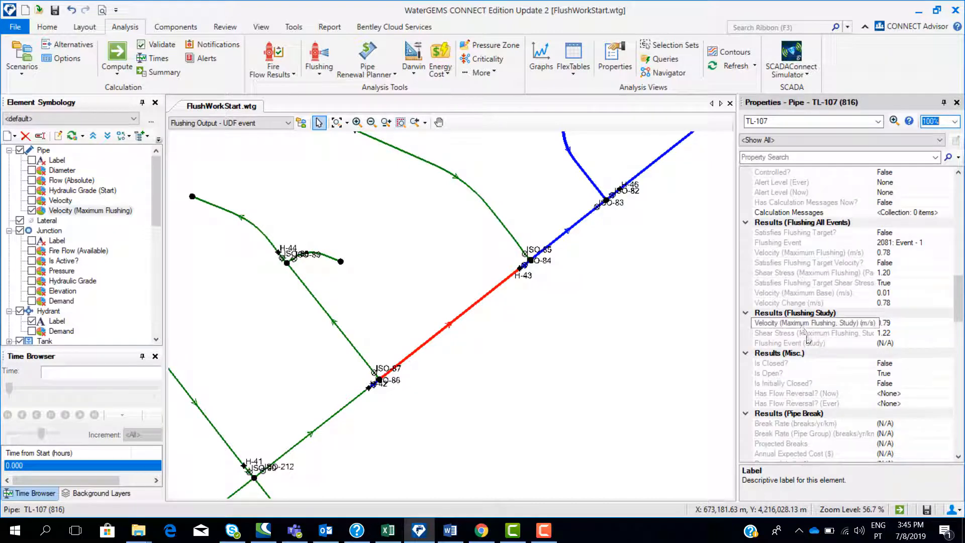
click(903, 325)
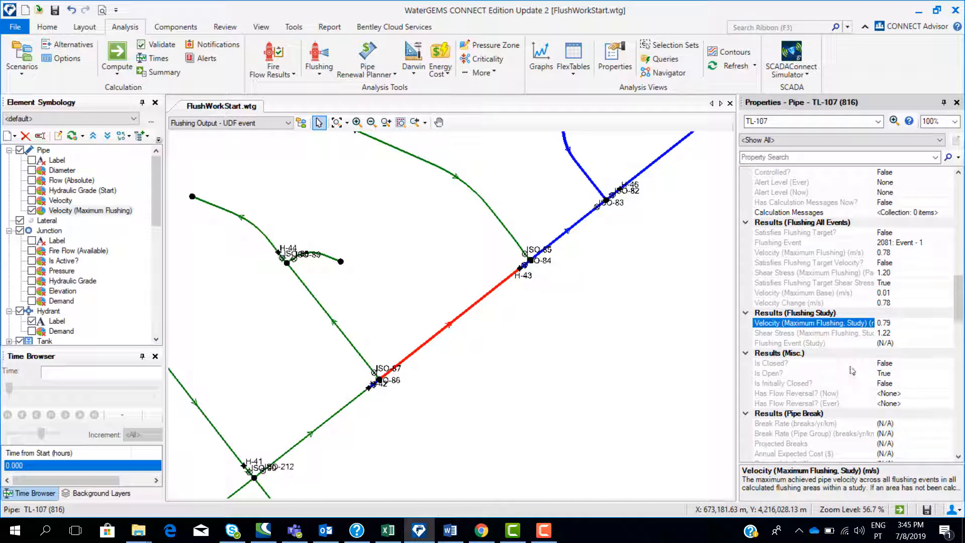
Deselect the pipe, then generate the Flushing Event Field Report for Event - 1 of the UDF event area and review its map and operation sheet
drag(588, 323, 619, 374)
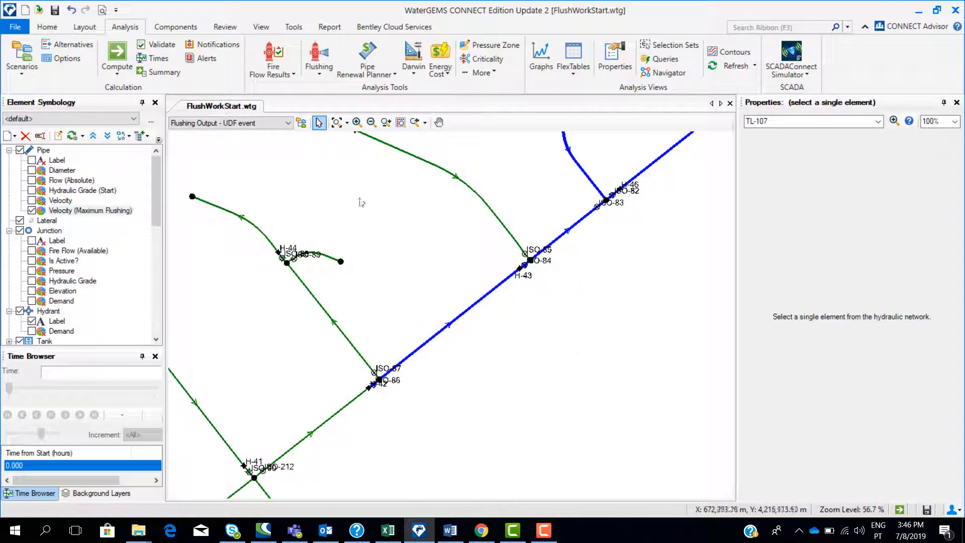
click(320, 81)
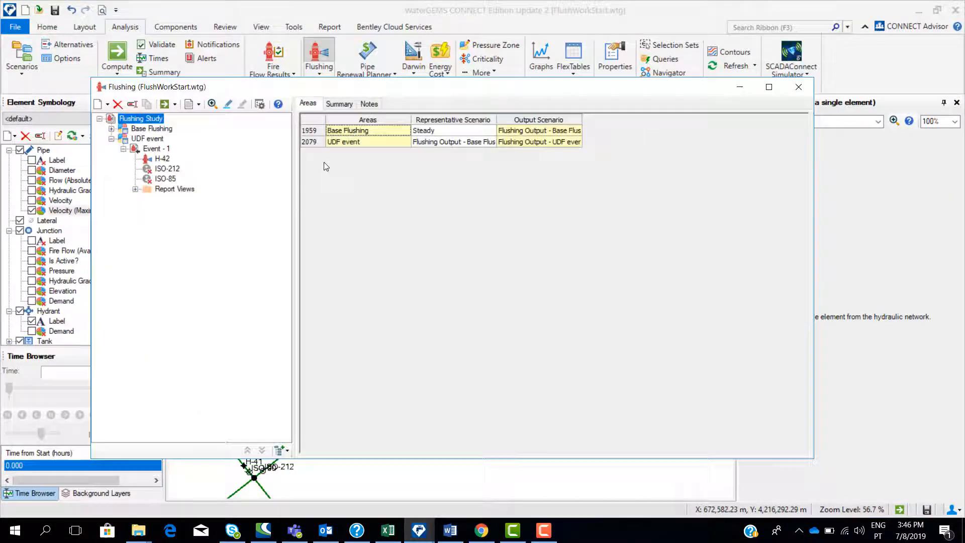
click(159, 149)
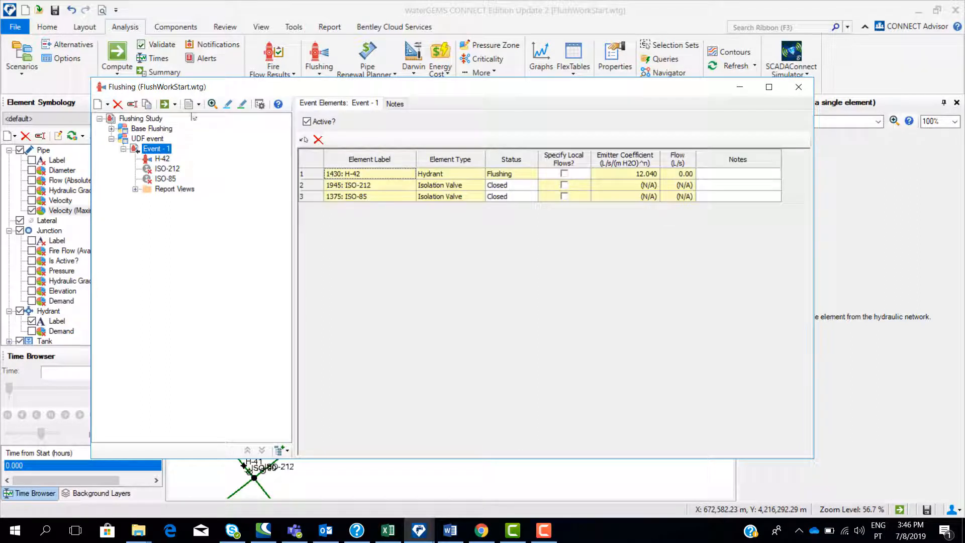
click(191, 104)
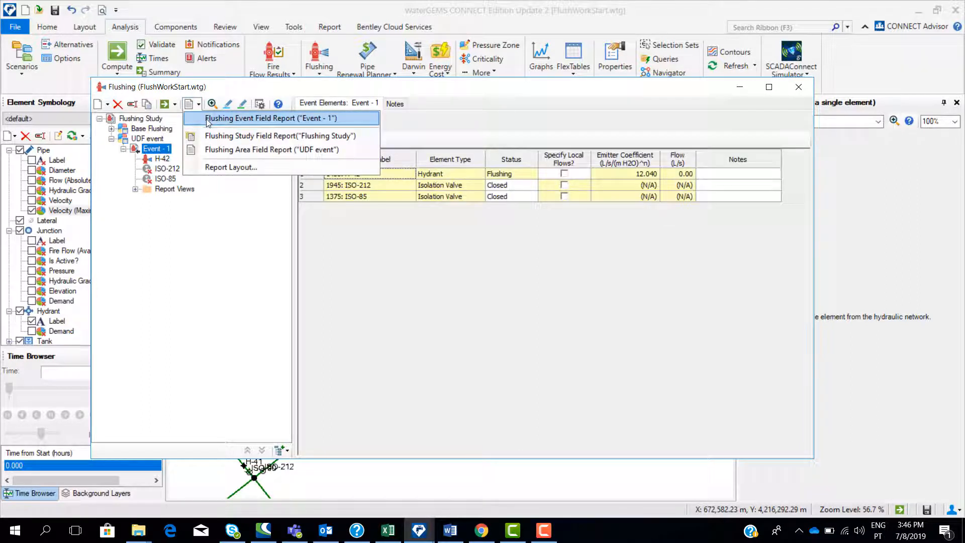
click(208, 121)
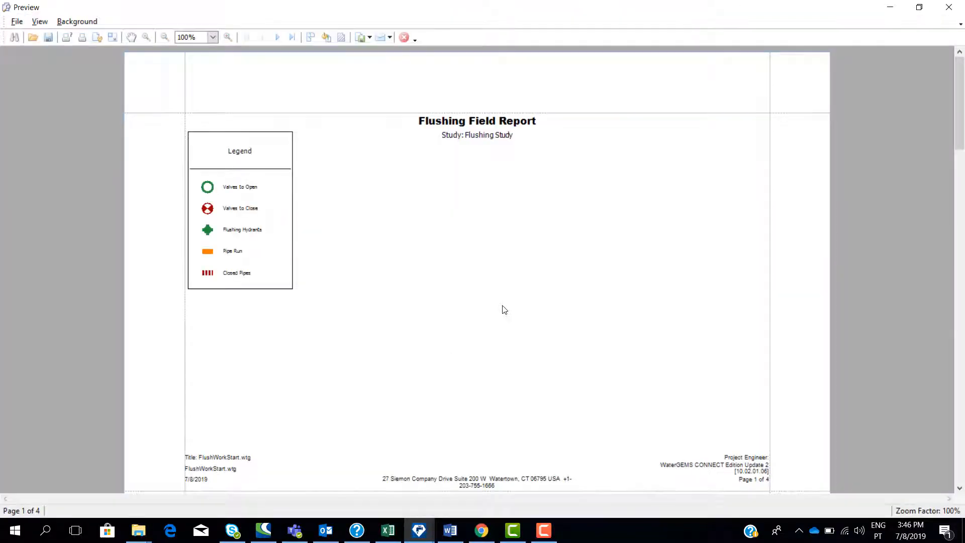
scroll(450, 360, down, 10)
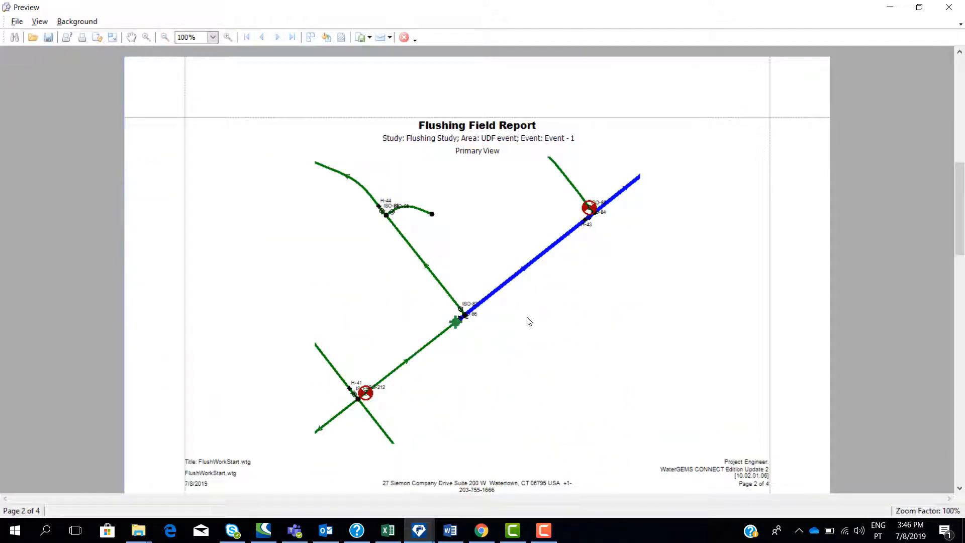
scroll(529, 321, down, 8)
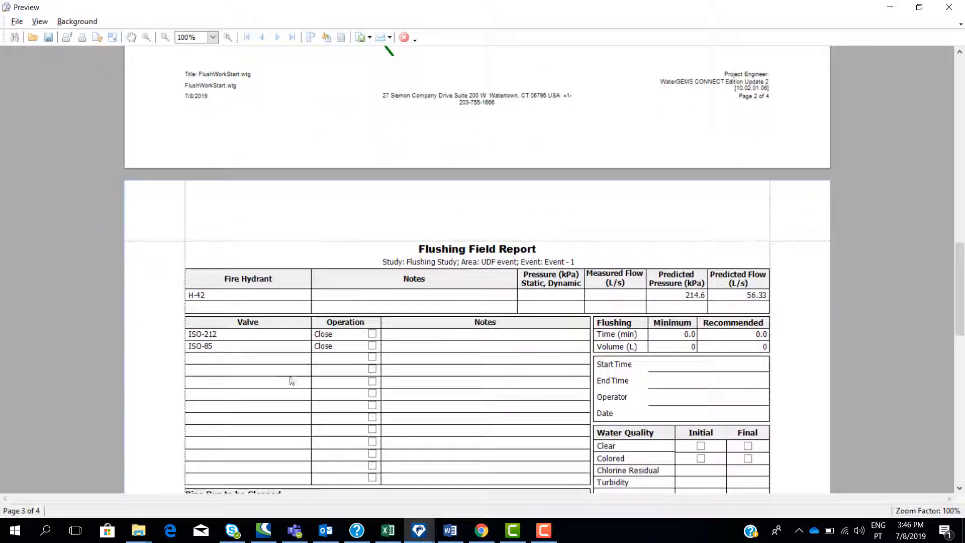